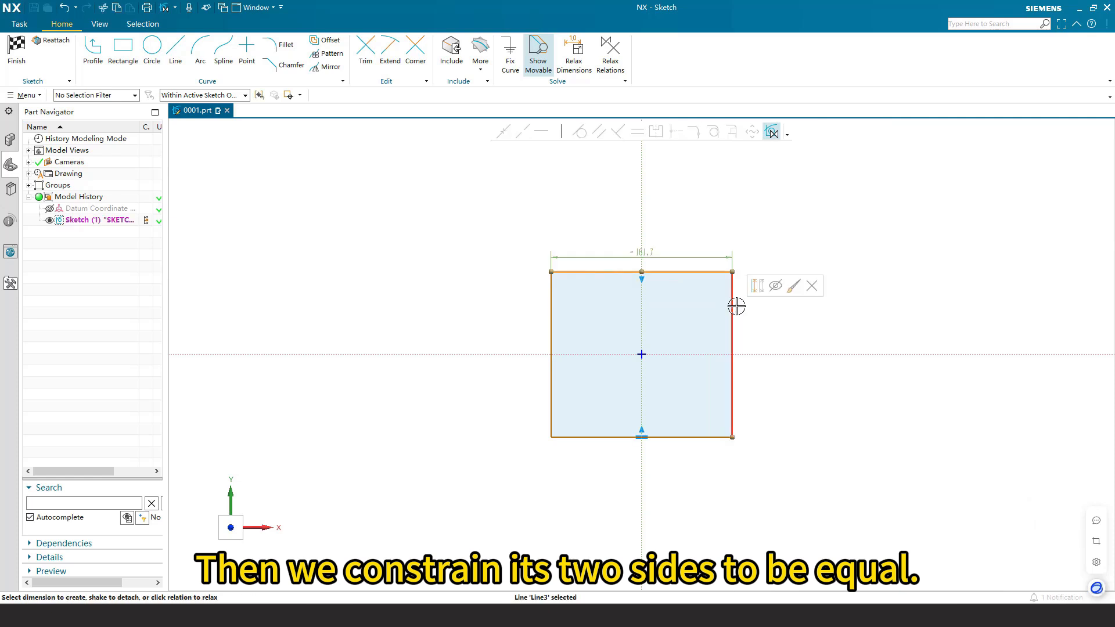
Step: Constrain the rectangle's two adjacent sides to equal length and dimension the vertical side at 48 mm, scaling the entire sketch
{"action": "left_click", "coordinate": [637, 131]}
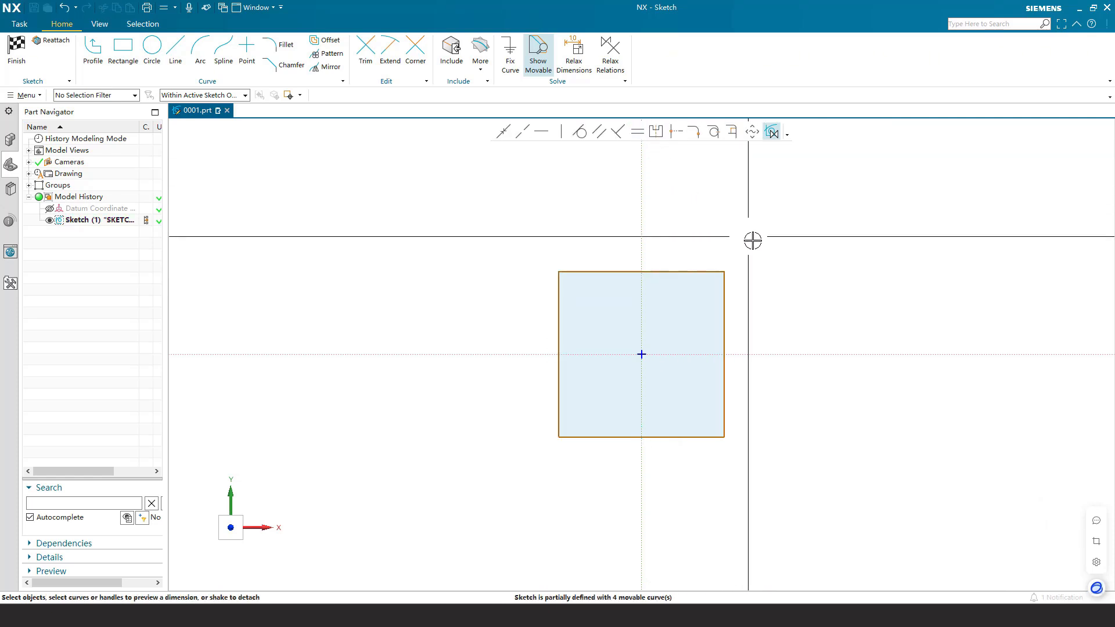
{"action": "left_click_drag", "start_coordinate": [727, 301], "coordinate": [780, 317]}
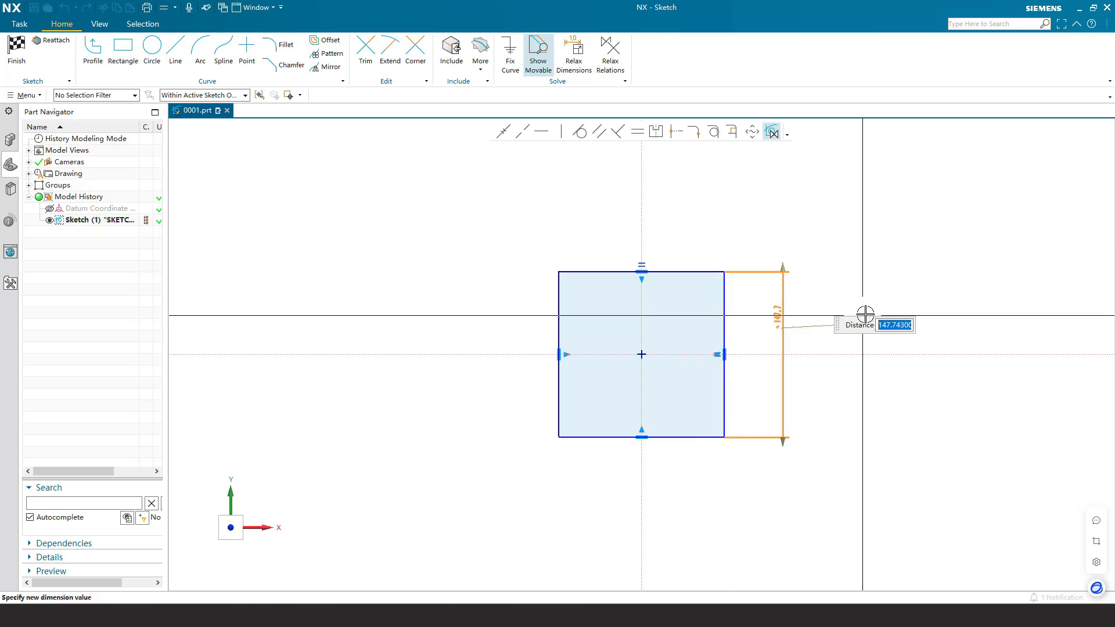
{"action": "type", "text": "48"}
{"action": "key", "text": "Return"}
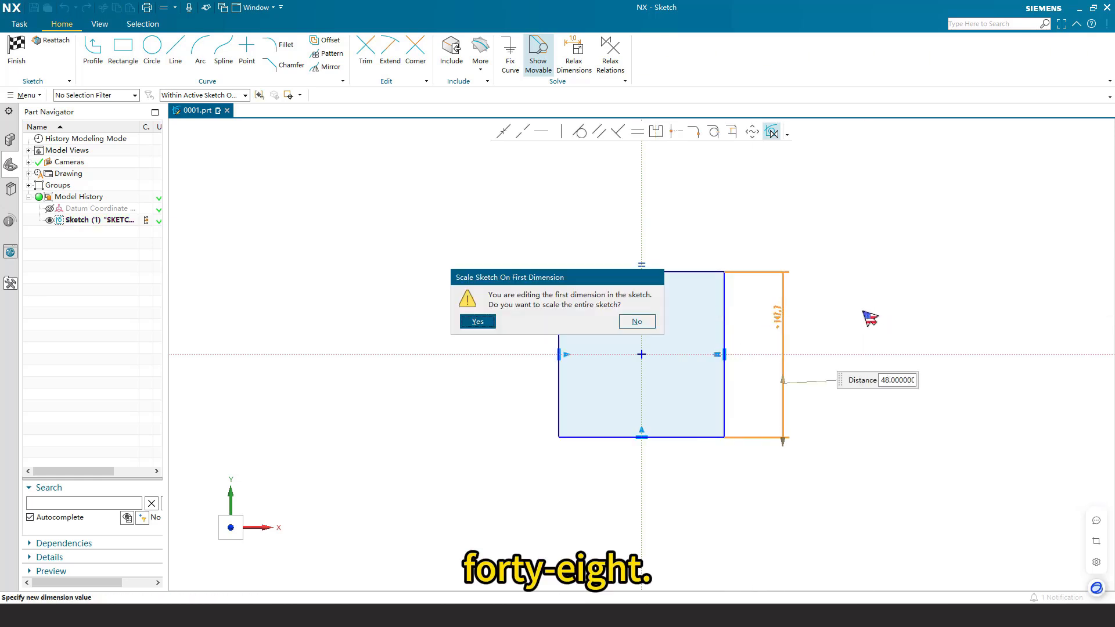
{"action": "key", "text": "Return"}
{"action": "scroll", "coordinate": [685, 334], "scroll_direction": "up", "scroll_amount": 5}
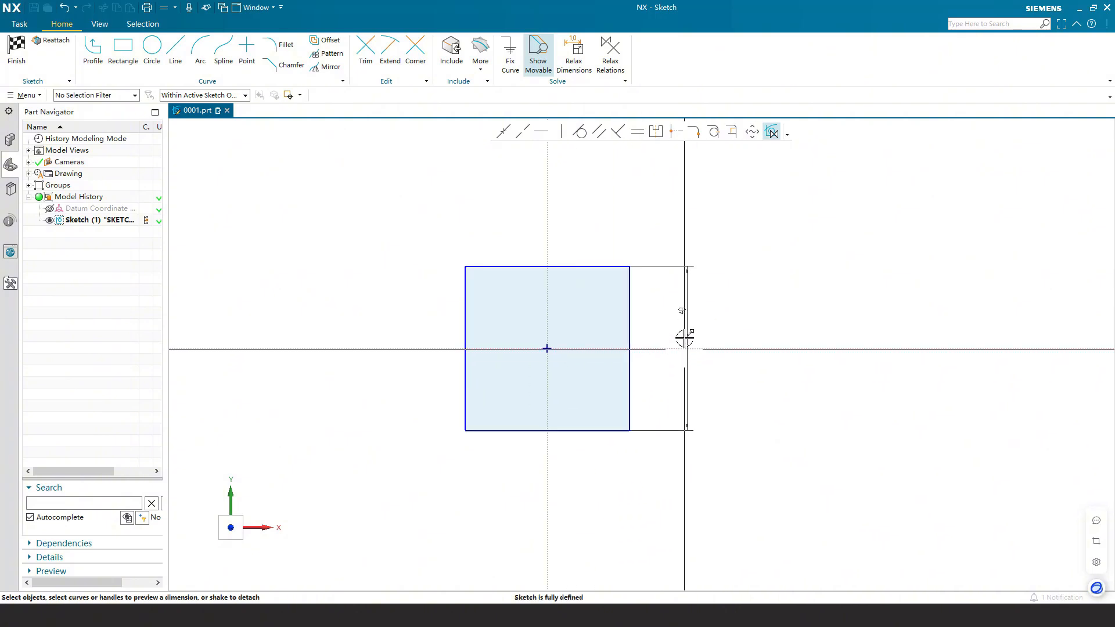
Step: Finish the square sketch, cancel the Extrude operation and keep the sketch
{"action": "left_click", "coordinate": [17, 68]}
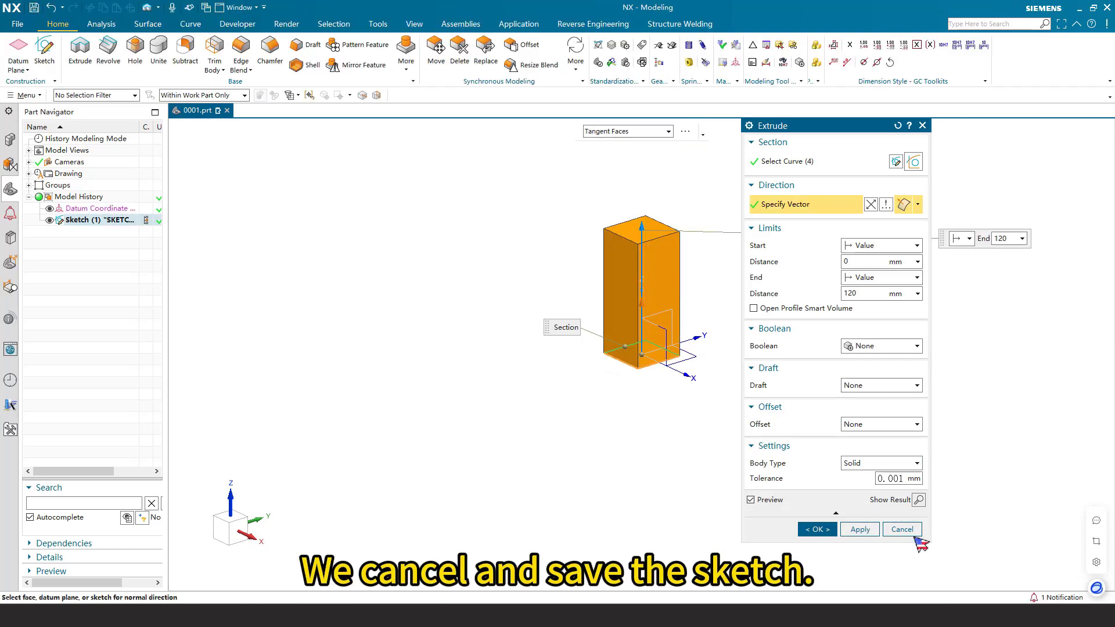
{"action": "left_click", "coordinate": [902, 530]}
{"action": "left_click", "coordinate": [460, 322]}
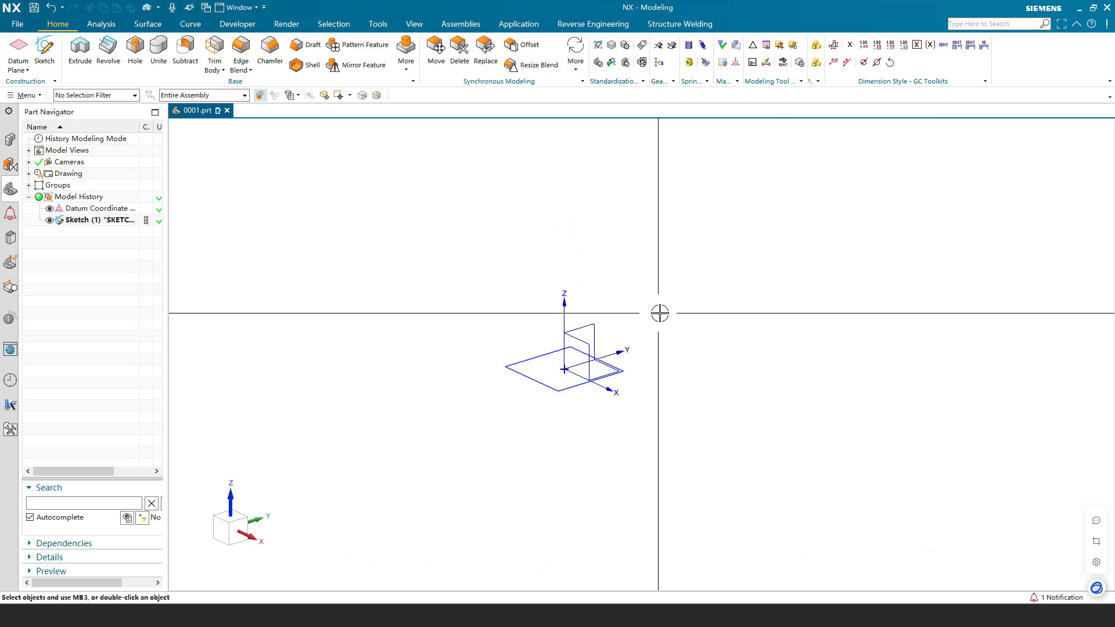
Step: Create a 57 mm line from the origin along ZC
{"action": "left_click", "coordinate": [191, 24]}
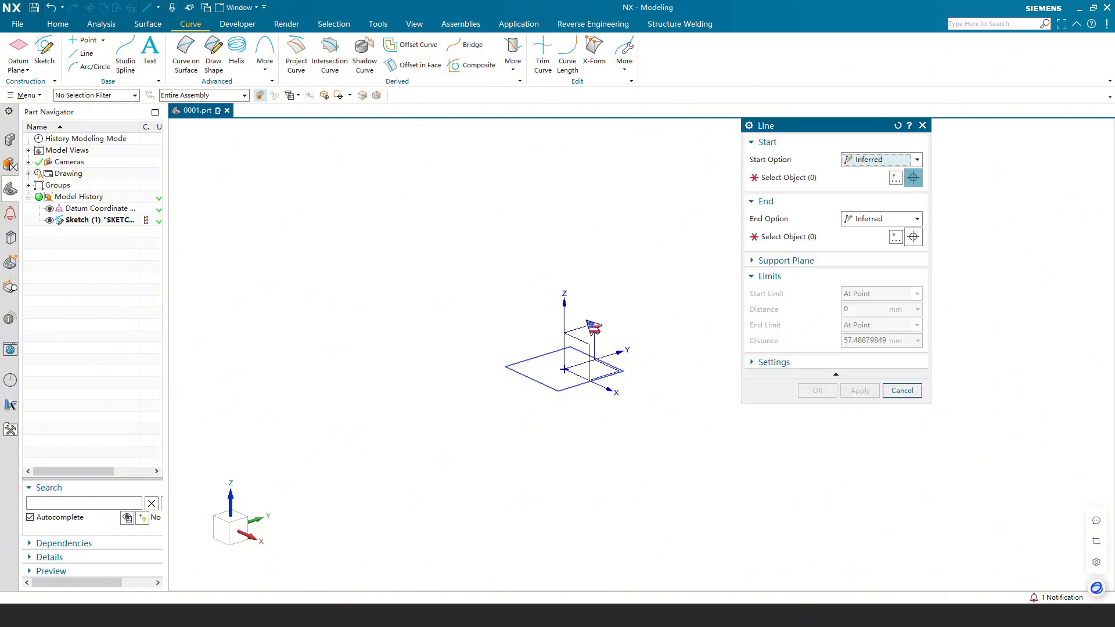
{"action": "left_click", "coordinate": [565, 368]}
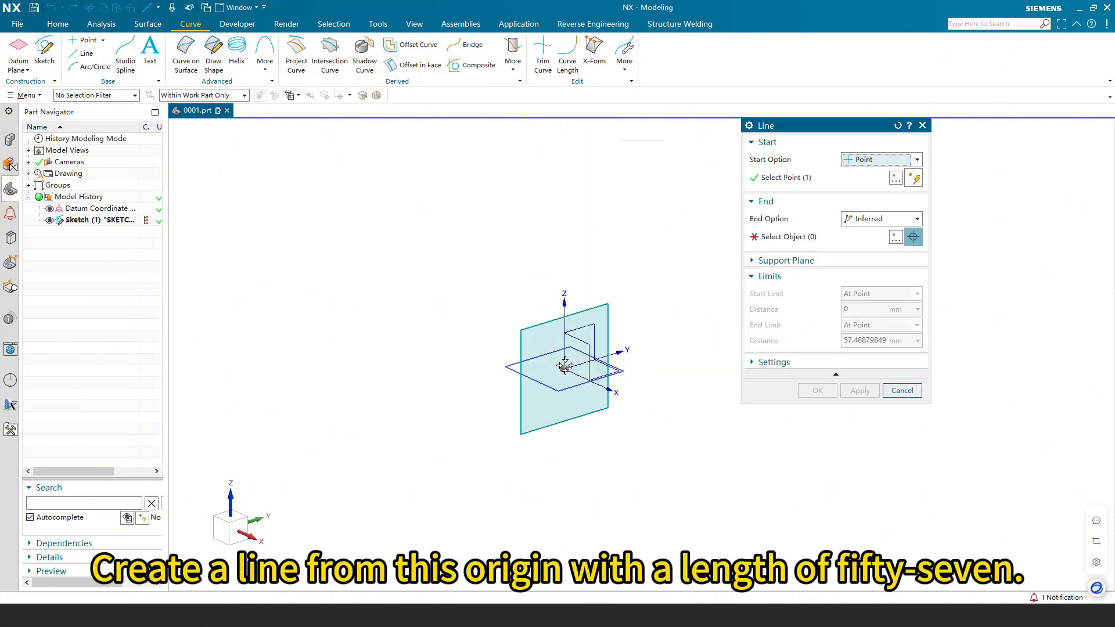
{"action": "left_click", "coordinate": [566, 227]}
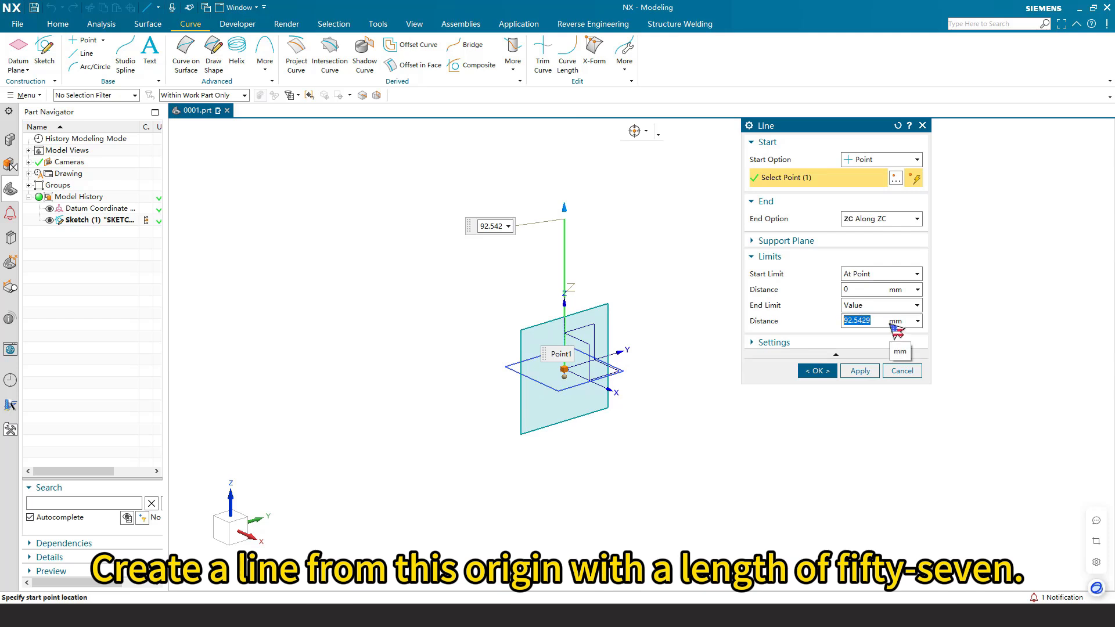
{"action": "left_click", "coordinate": [817, 371]}
{"action": "middle_click_drag", "start_coordinate": [664, 346], "coordinate": [621, 293]}
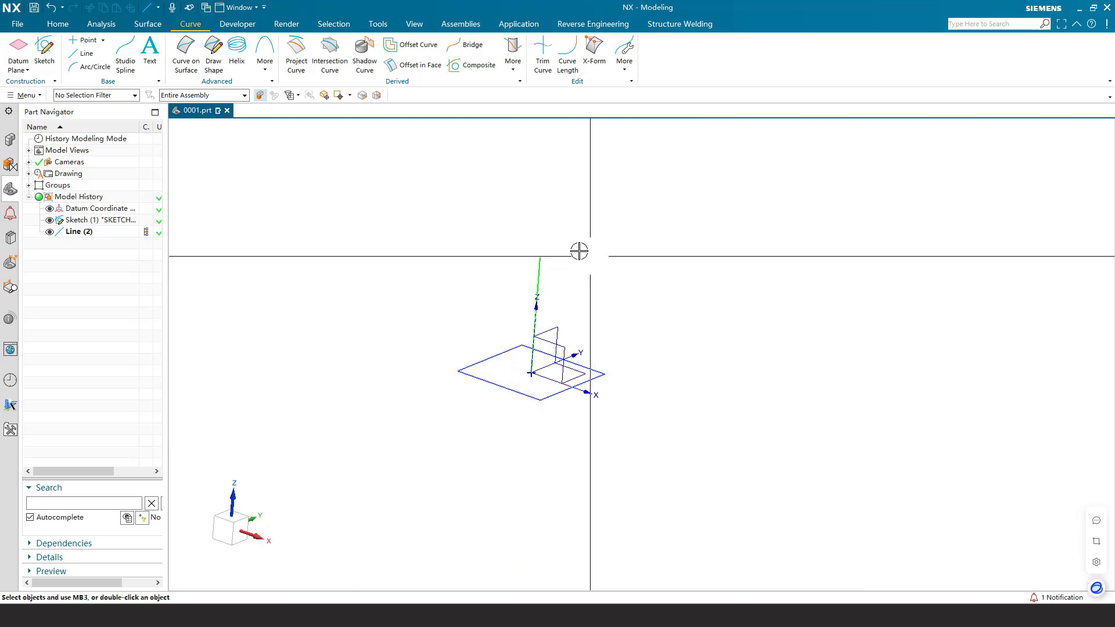
Step: Start a Through Curves surface with endpoint snapping enabled and use the vertical line's upper endpoint as the first section
{"action": "left_click", "coordinate": [149, 25]}
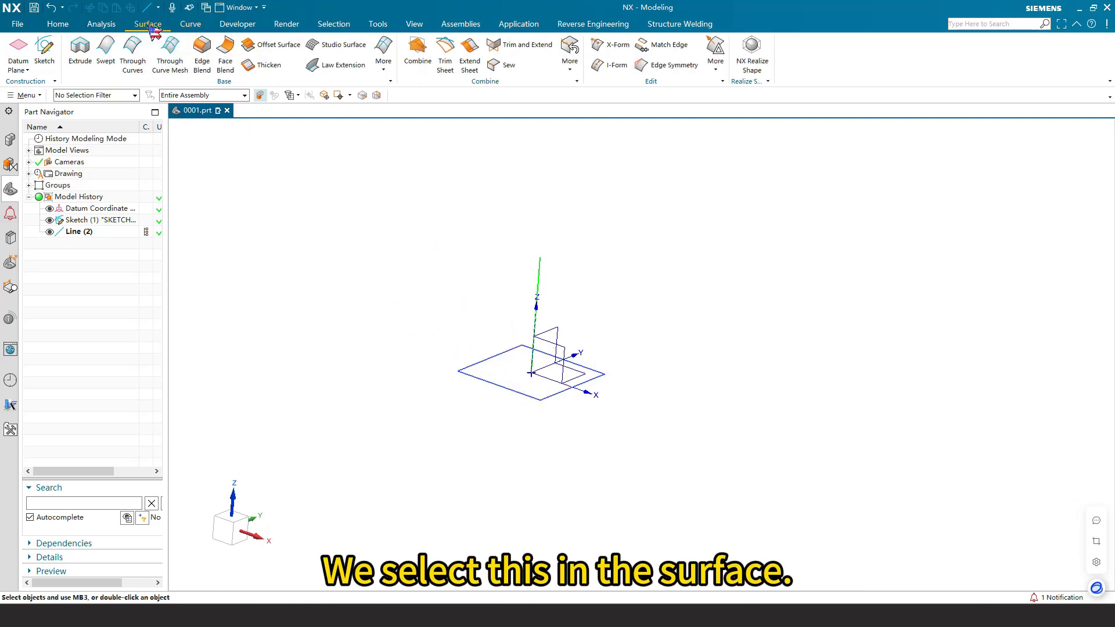
{"action": "left_click", "coordinate": [140, 62]}
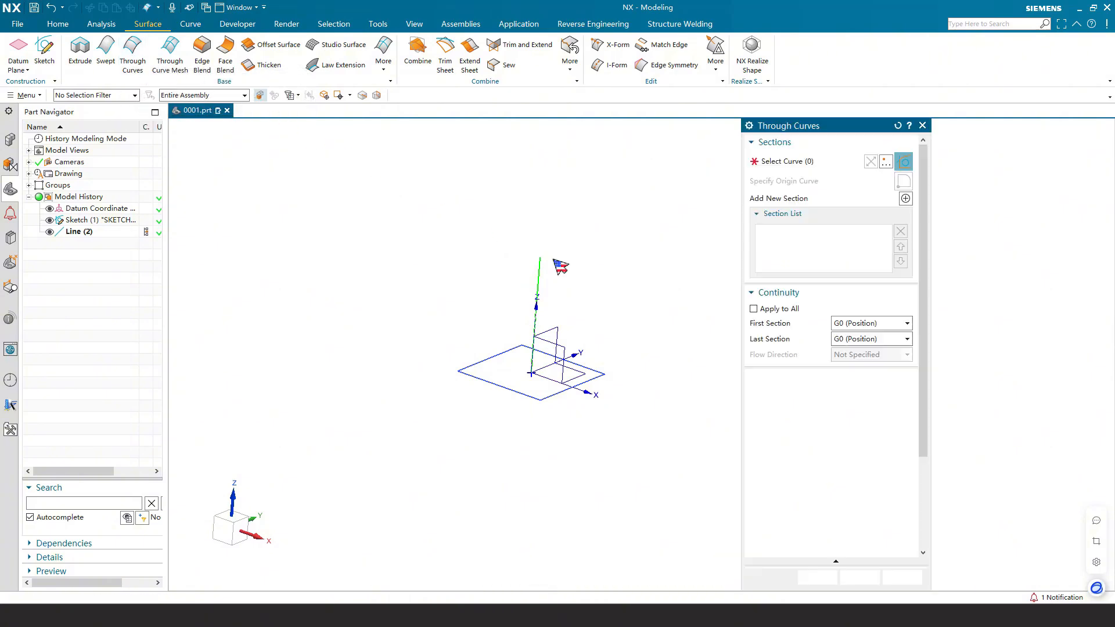
{"action": "mouse_move", "coordinate": [625, 304]}
{"action": "middle_mouse_down"}
{"action": "mouse_move", "coordinate": [600, 291]}
{"action": "mouse_move", "coordinate": [615, 303]}
{"action": "mouse_move", "coordinate": [587, 341]}
{"action": "middle_mouse_up"}
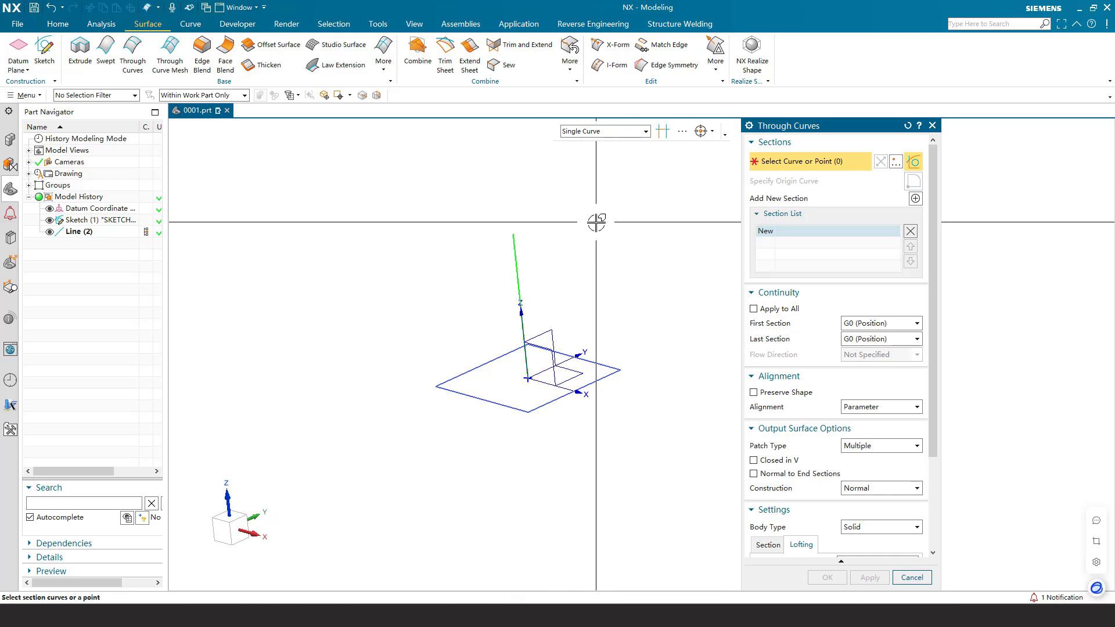
{"action": "middle_click_drag", "start_coordinate": [597, 219], "coordinate": [597, 232]}
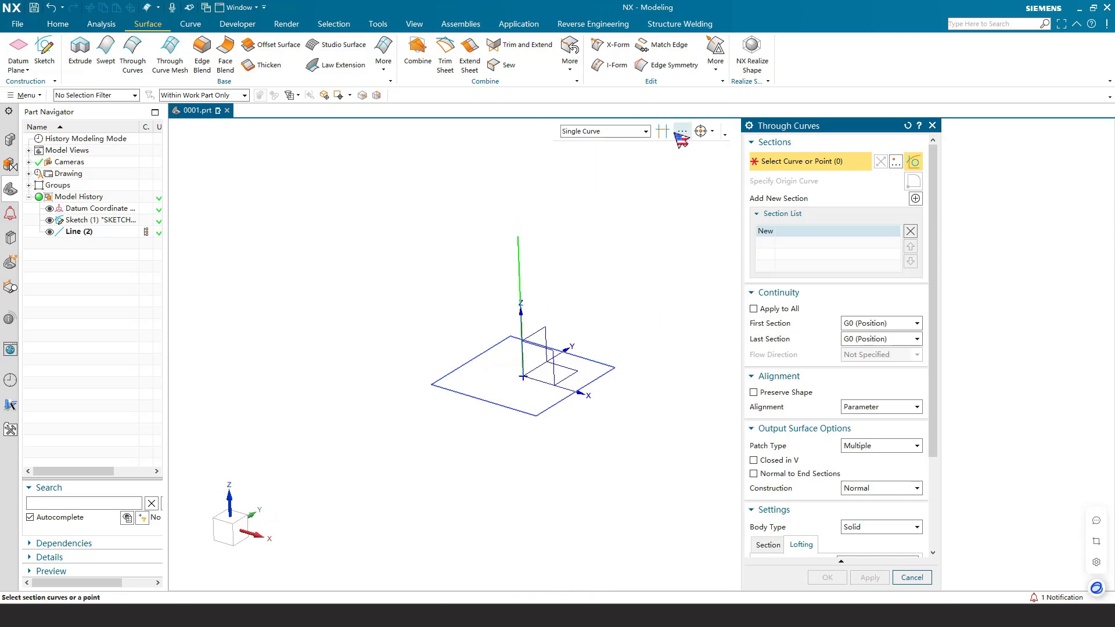
{"action": "left_click", "coordinate": [713, 132]}
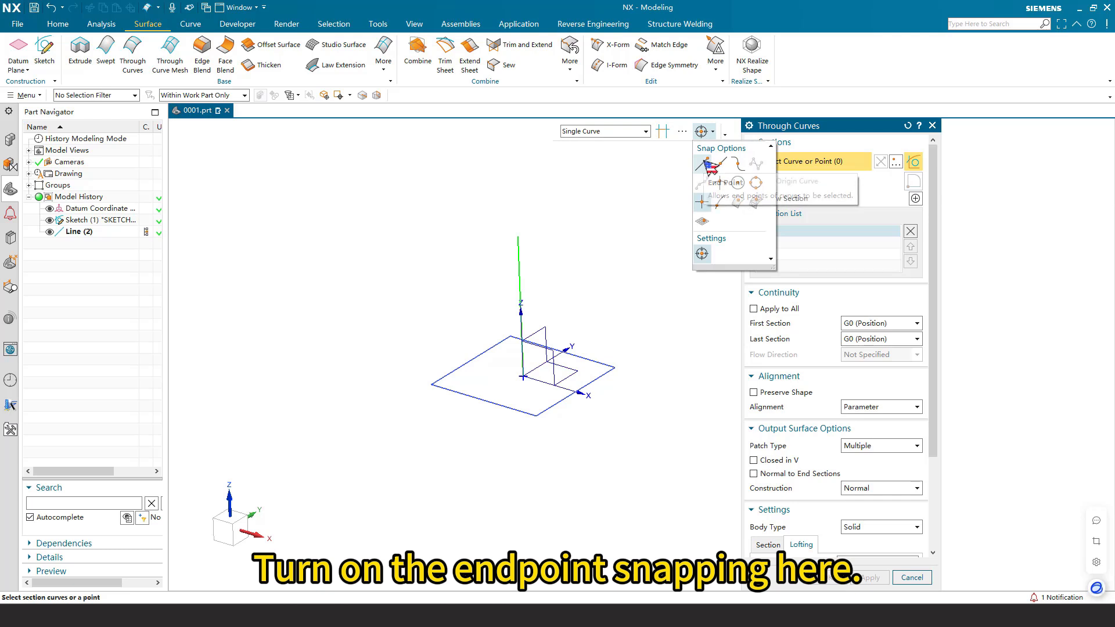
{"action": "left_click", "coordinate": [715, 134]}
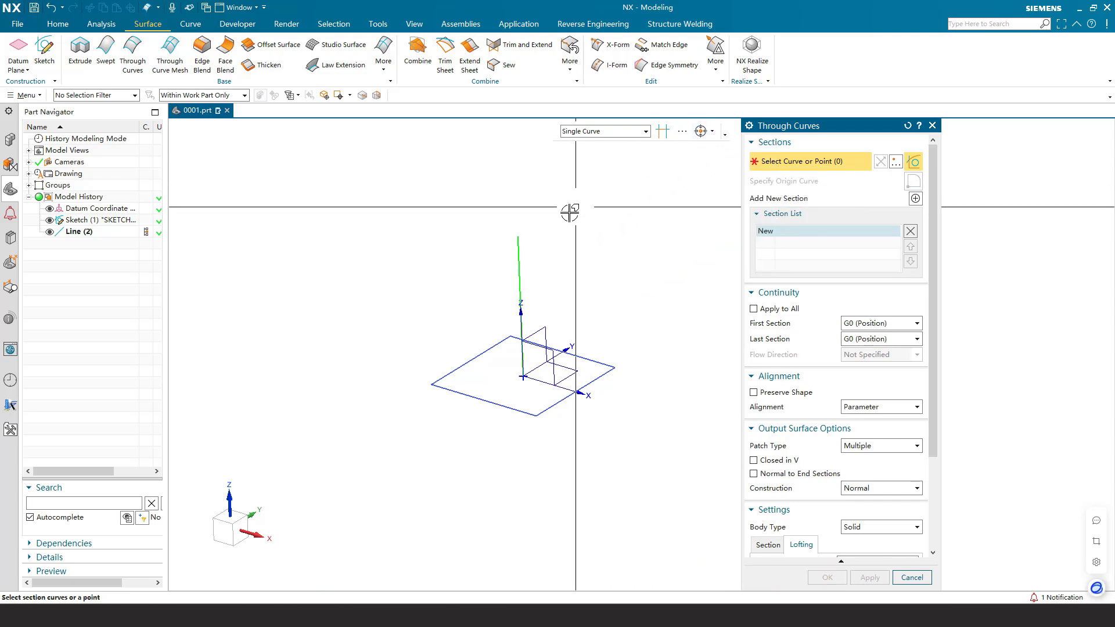
{"action": "left_click", "coordinate": [518, 236]}
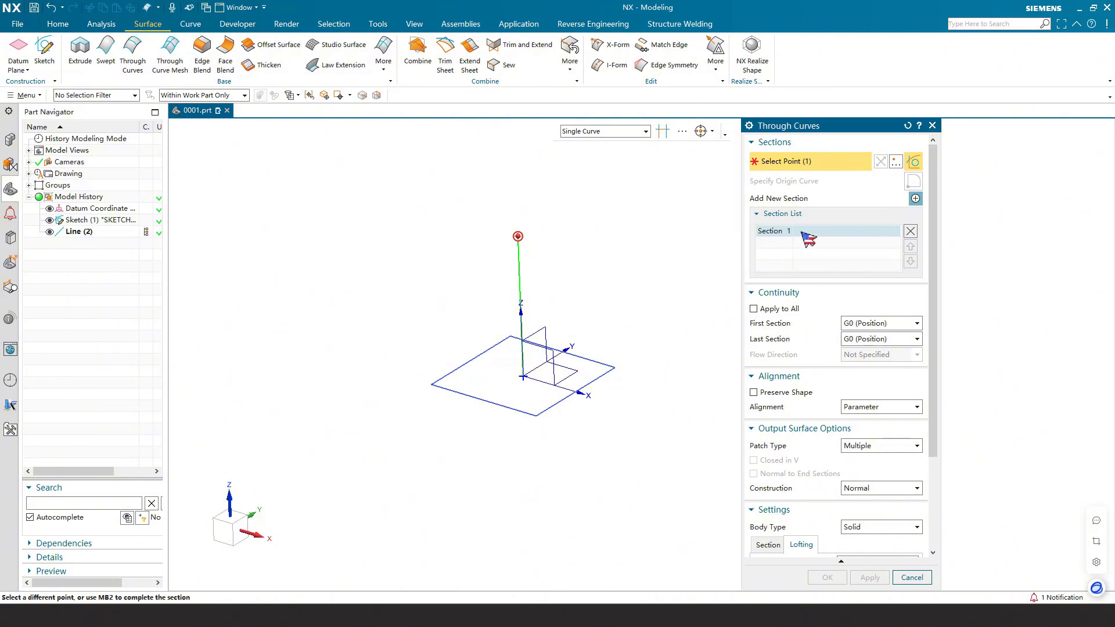
Step: Add the square's four sides as the second section, enable Preserve Shape and create the solid pyramid
{"action": "left_click", "coordinate": [916, 199]}
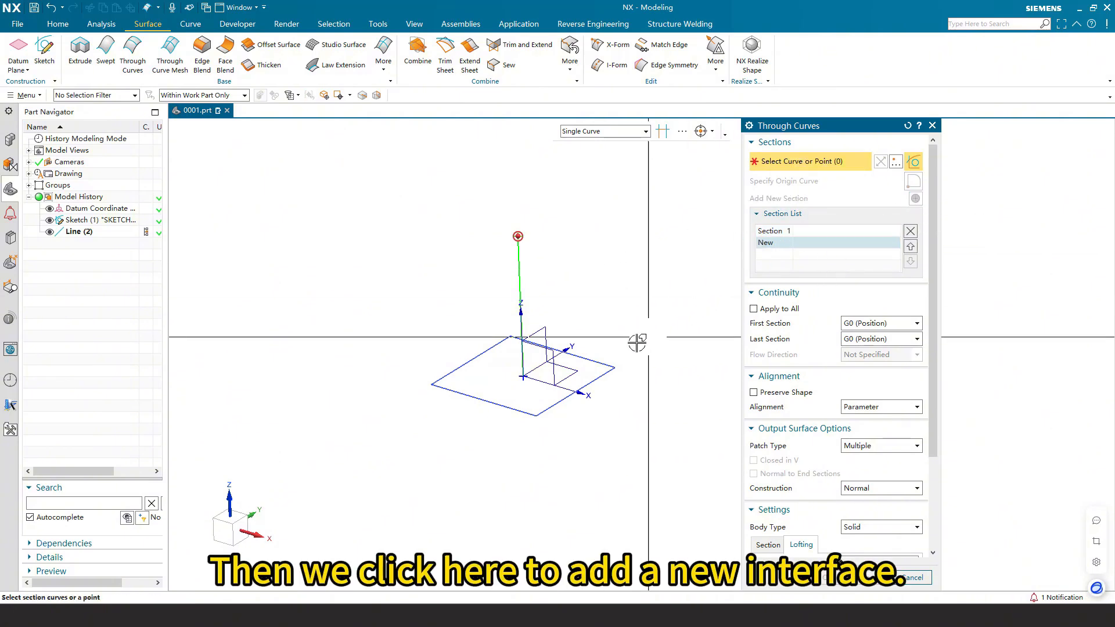
{"action": "left_click", "coordinate": [602, 363]}
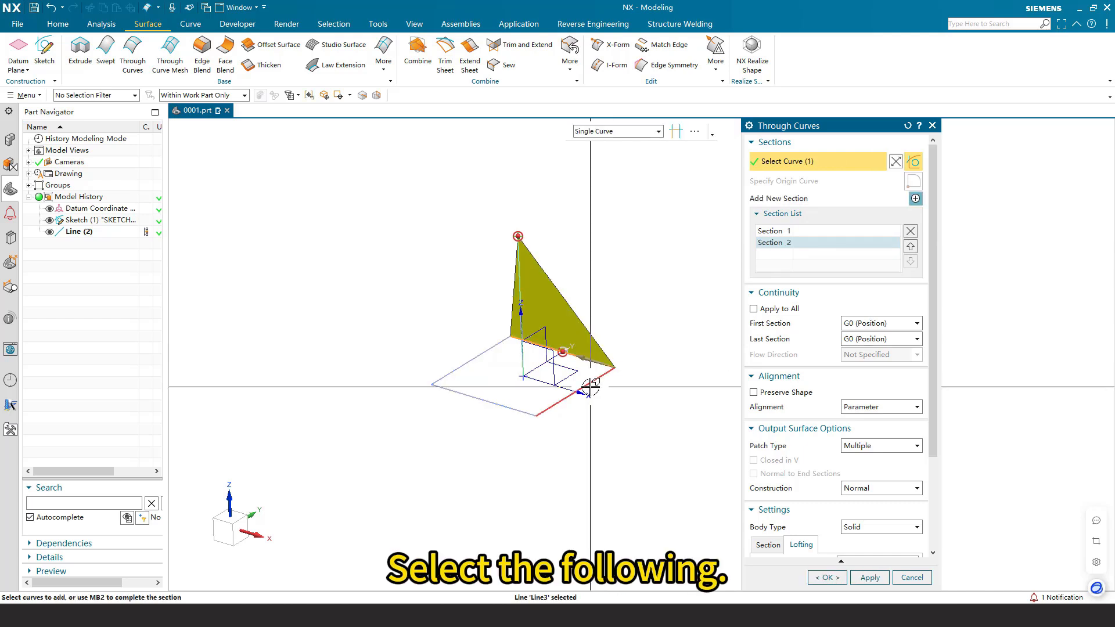
{"action": "left_click", "coordinate": [525, 413]}
{"action": "left_click", "coordinate": [453, 367]}
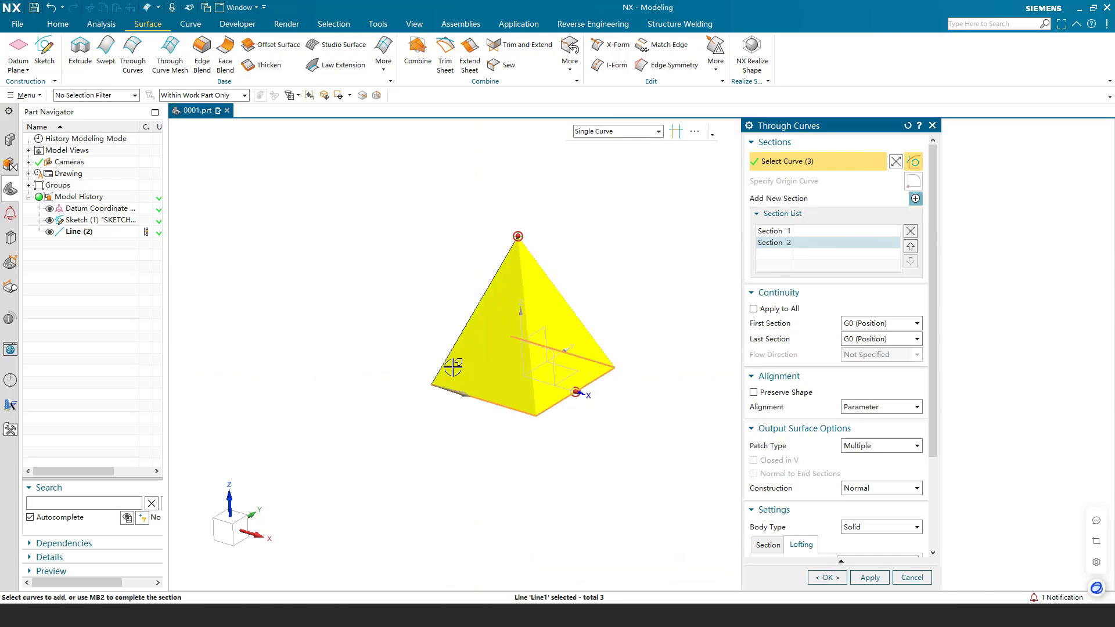
{"action": "left_click", "coordinate": [453, 368]}
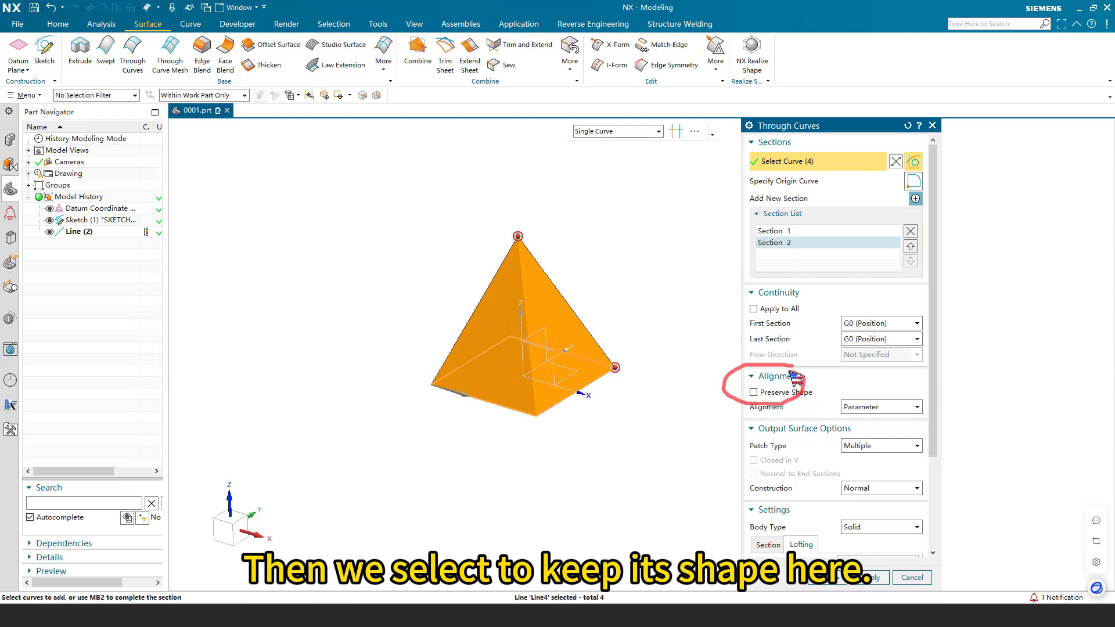
{"action": "left_click", "coordinate": [755, 394]}
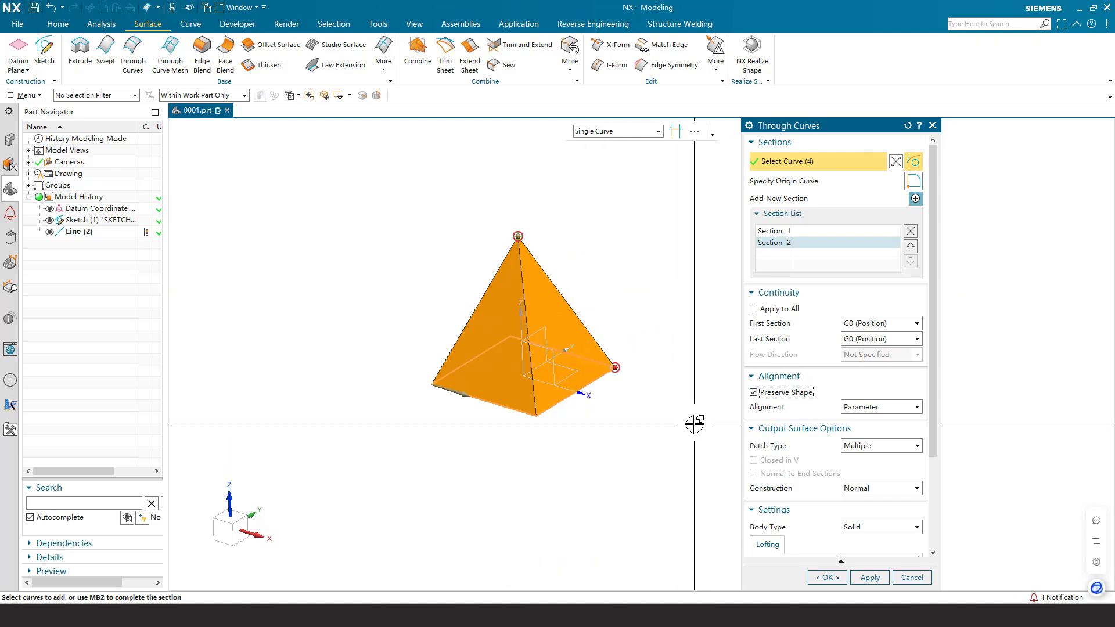
{"action": "mouse_move", "coordinate": [654, 394]}
{"action": "middle_mouse_down"}
{"action": "mouse_move", "coordinate": [682, 482]}
{"action": "mouse_move", "coordinate": [644, 428]}
{"action": "mouse_move", "coordinate": [650, 401]}
{"action": "mouse_move", "coordinate": [653, 427]}
{"action": "middle_mouse_up"}
{"action": "left_click", "coordinate": [828, 577]}
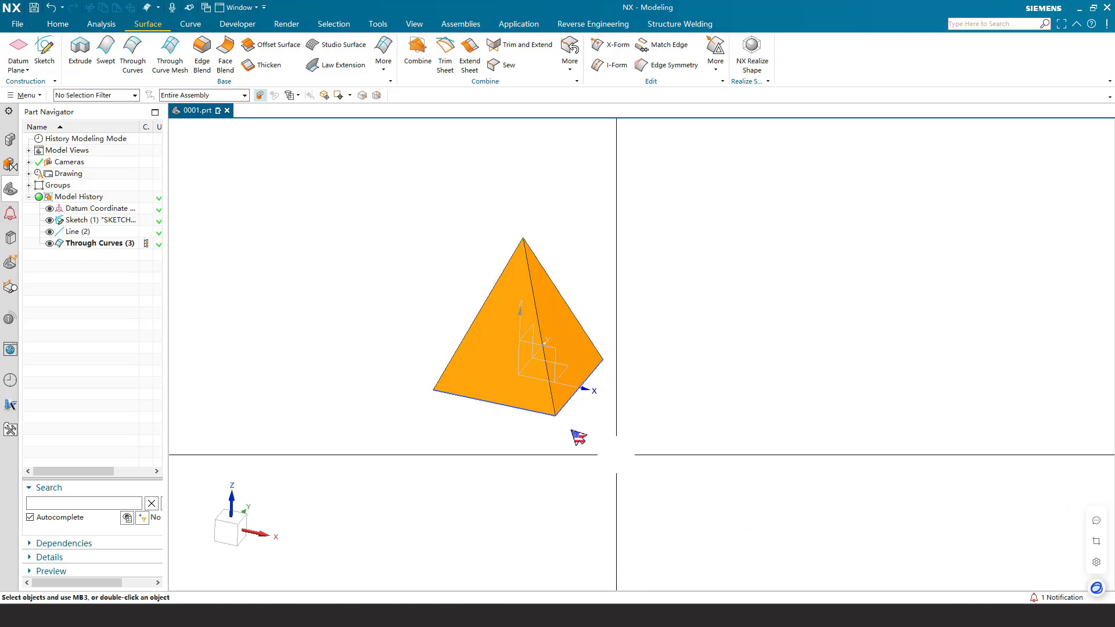
{"action": "left_click_drag", "start_coordinate": [572, 397], "coordinate": [586, 394]}
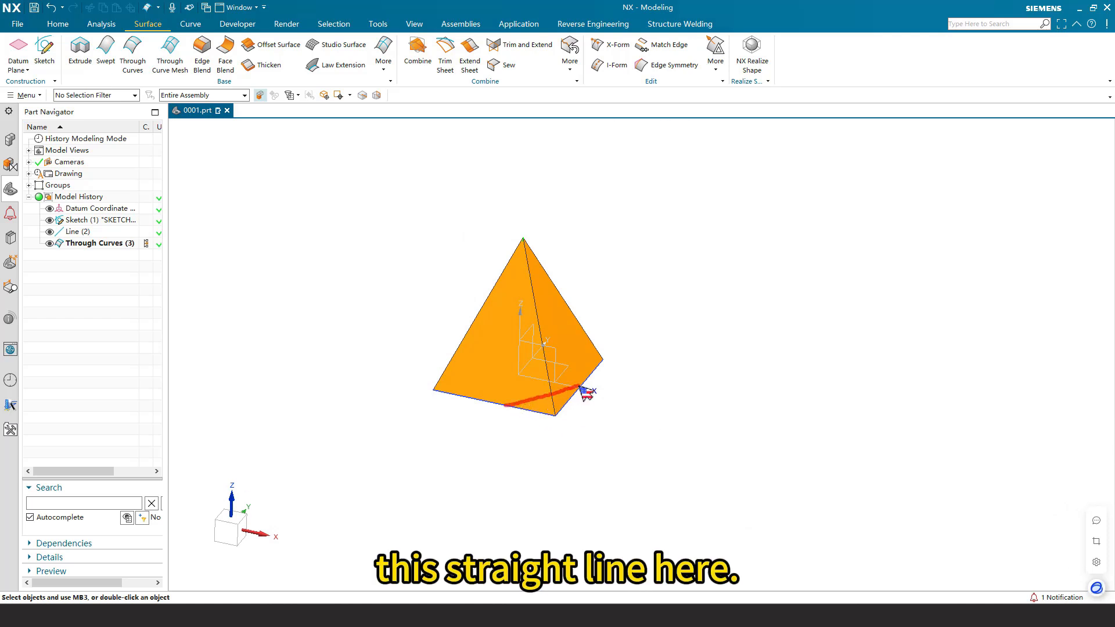
Step: Start an Extrude sketch on the pyramid's base plane and draw a line across the lower-right corner, starting about 30 mm below the upper-right corner
{"action": "left_click", "coordinate": [79, 52]}
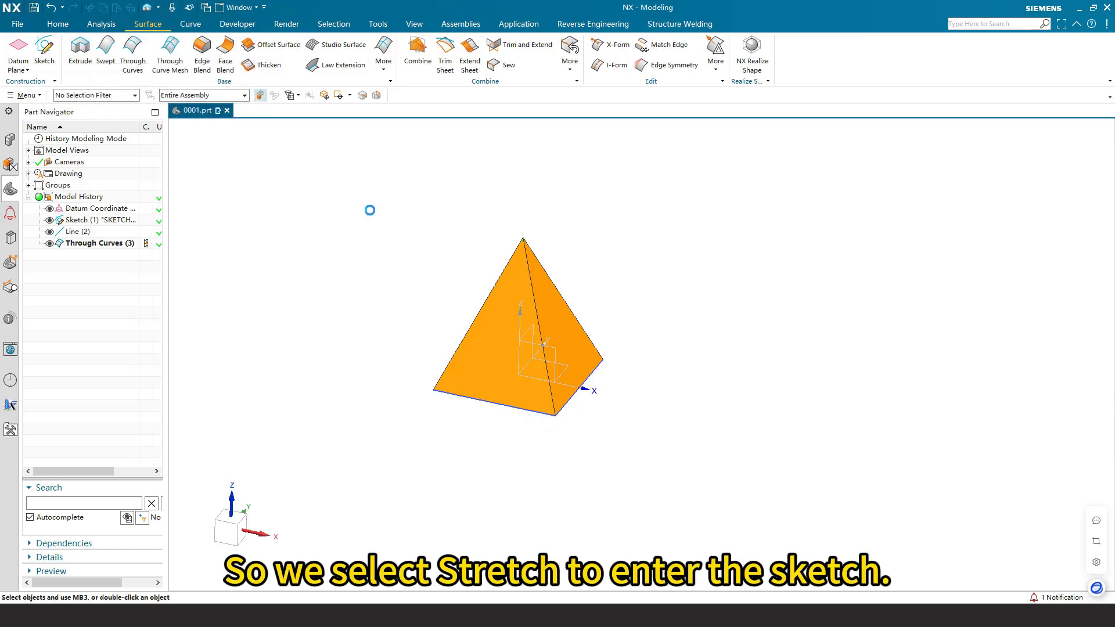
{"action": "left_click", "coordinate": [569, 366]}
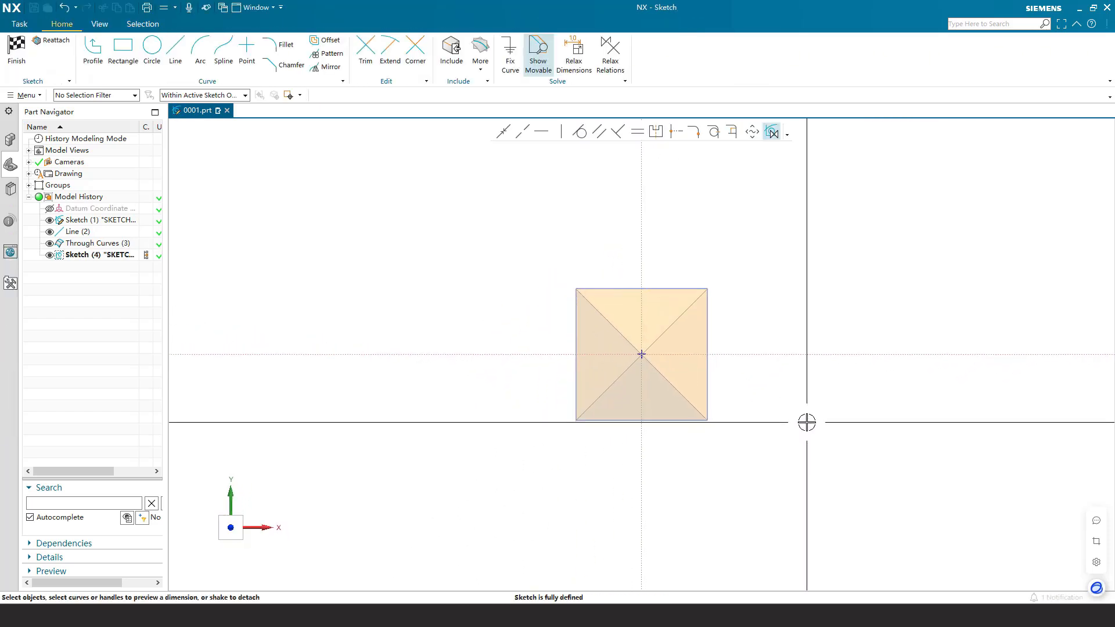
{"action": "left_click", "coordinate": [176, 50]}
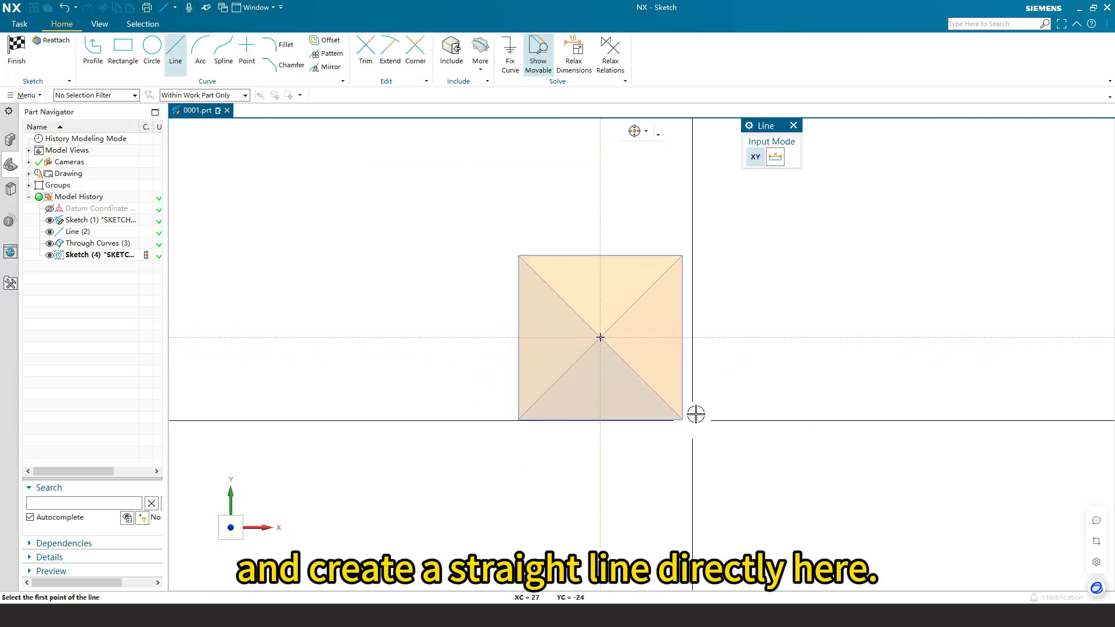
{"action": "left_click", "coordinate": [682, 374]}
{"action": "left_click", "coordinate": [635, 418]}
{"action": "key", "text": "Escape"}
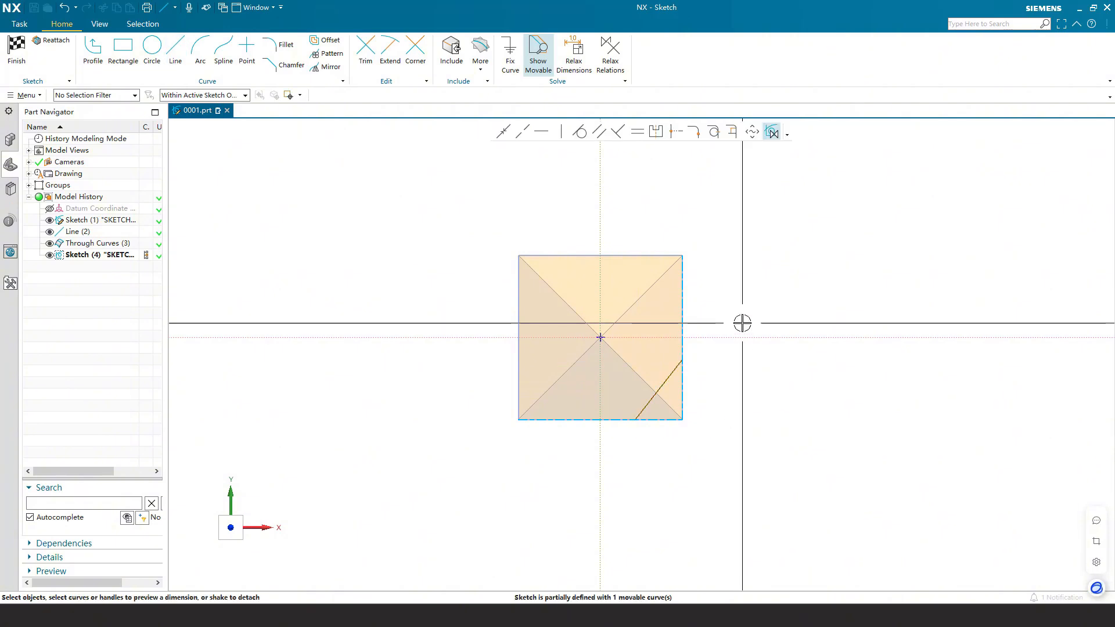
Step: Dimension the vertical distance from the square's upper-right corner to the line's upper end as 36 mm
{"action": "scroll", "coordinate": [741, 321], "scroll_direction": "up", "scroll_amount": 1}
{"action": "left_click", "coordinate": [667, 370]}
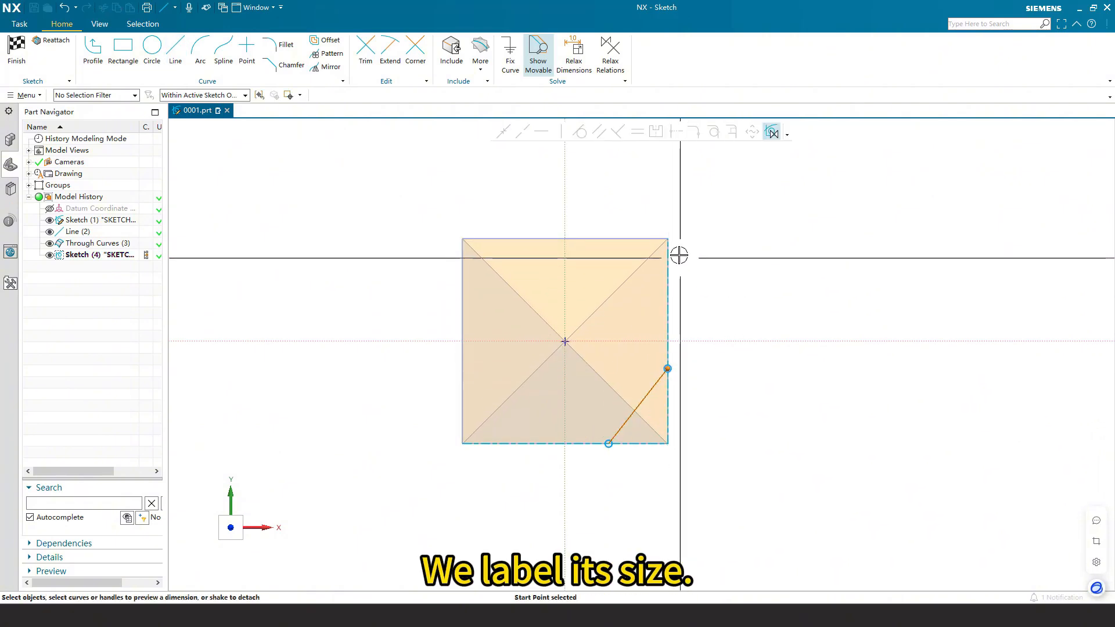
{"action": "left_click", "coordinate": [669, 242]}
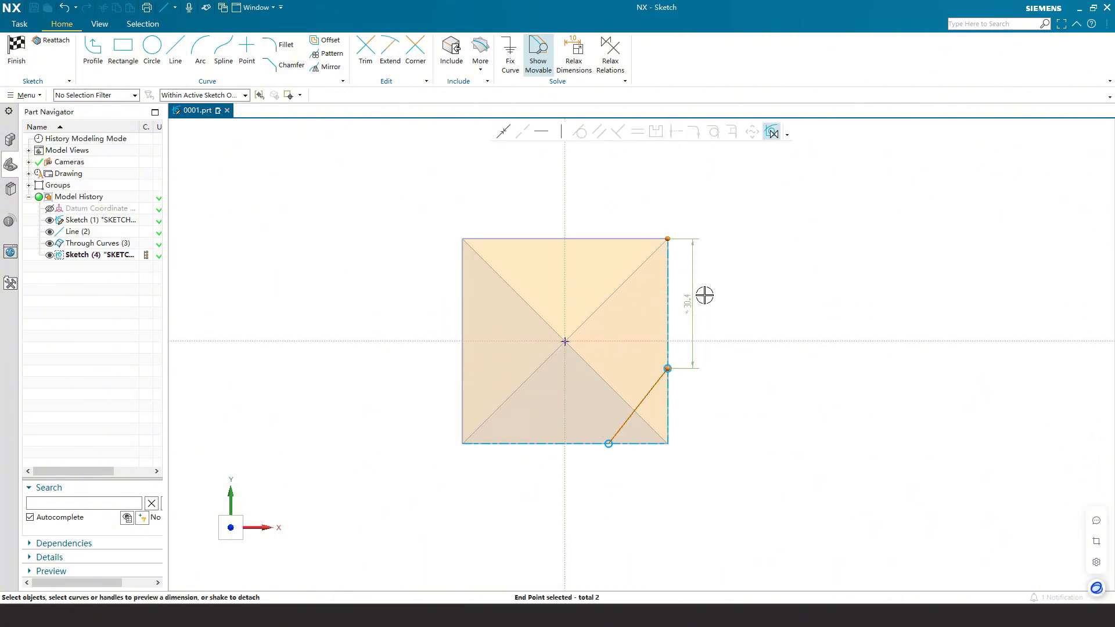
{"action": "left_click", "coordinate": [725, 303]}
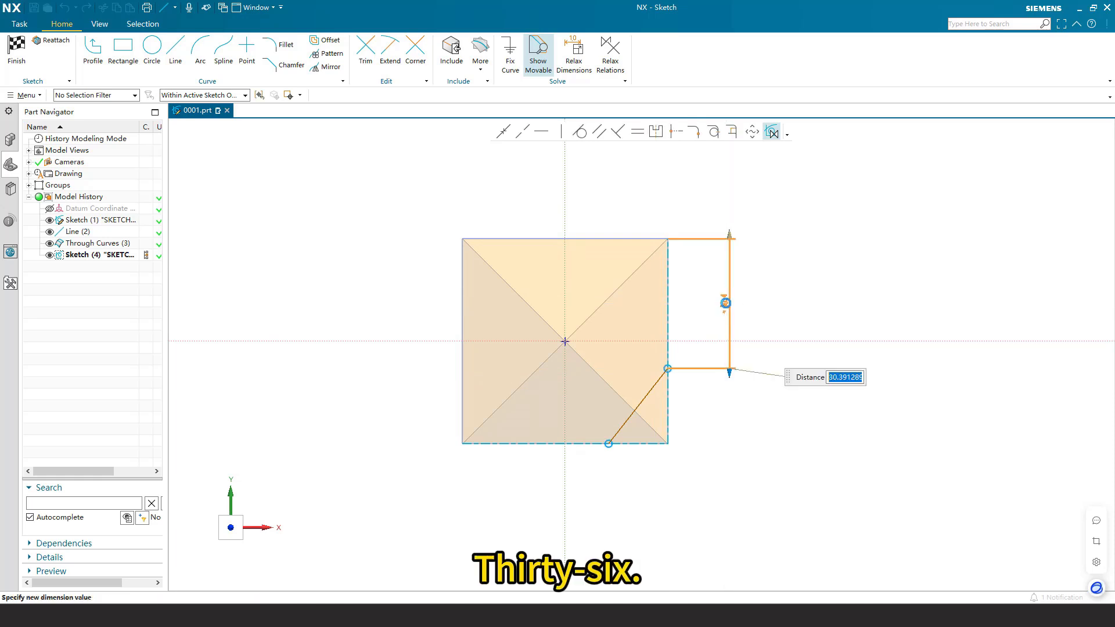
{"action": "key", "text": "Return"}
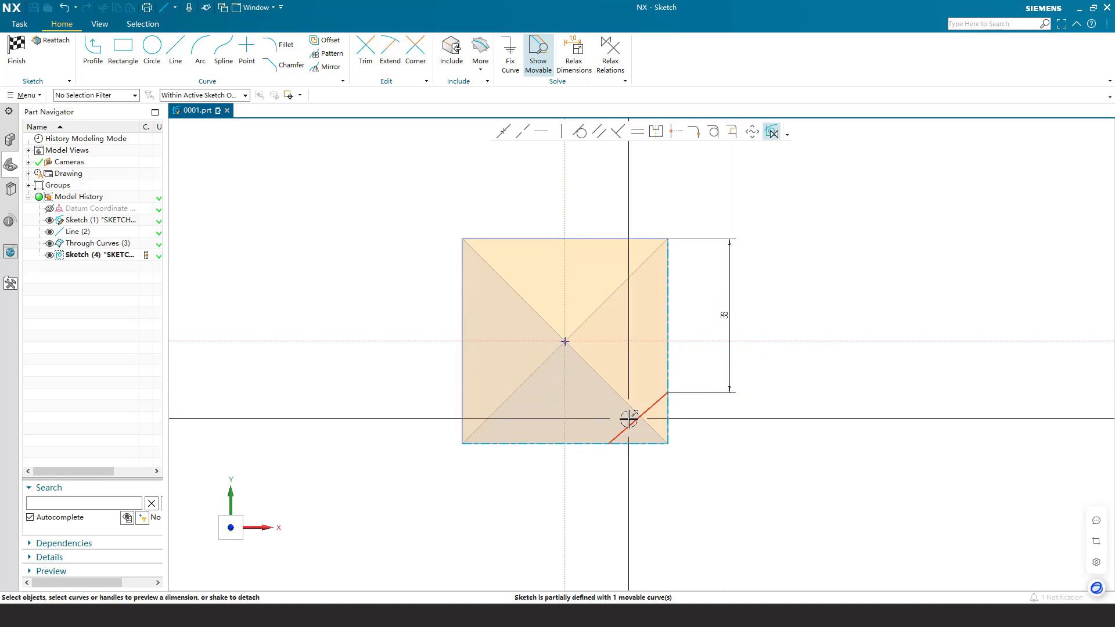
Step: Dimension the horizontal distance from the square's lower-left corner to the line's lower end as 36 mm
{"action": "left_click", "coordinate": [608, 444]}
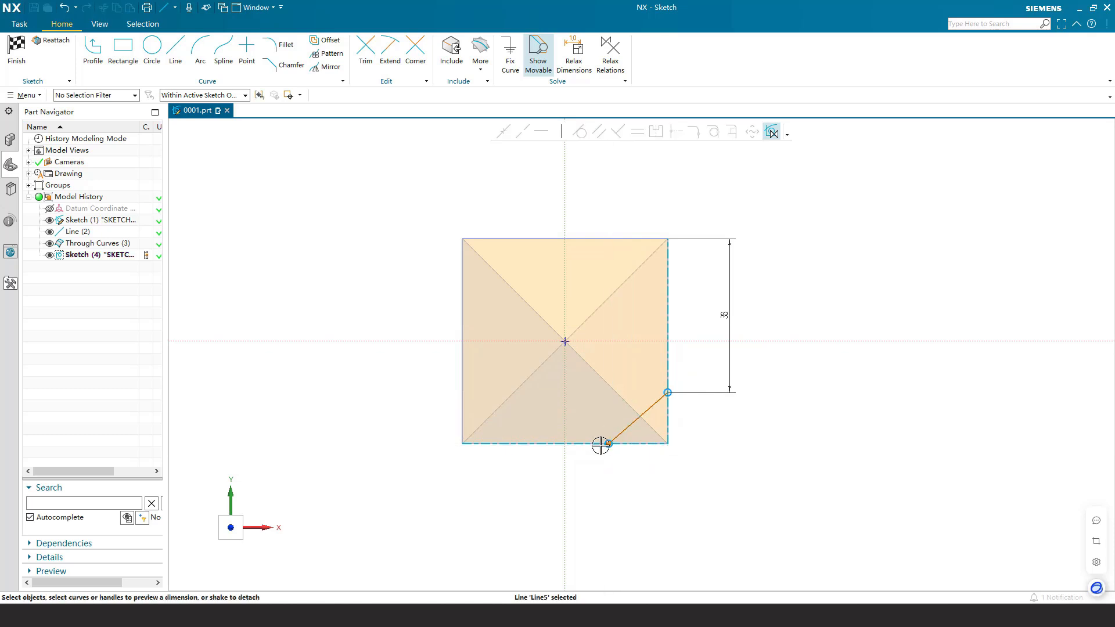
{"action": "left_click", "coordinate": [472, 446]}
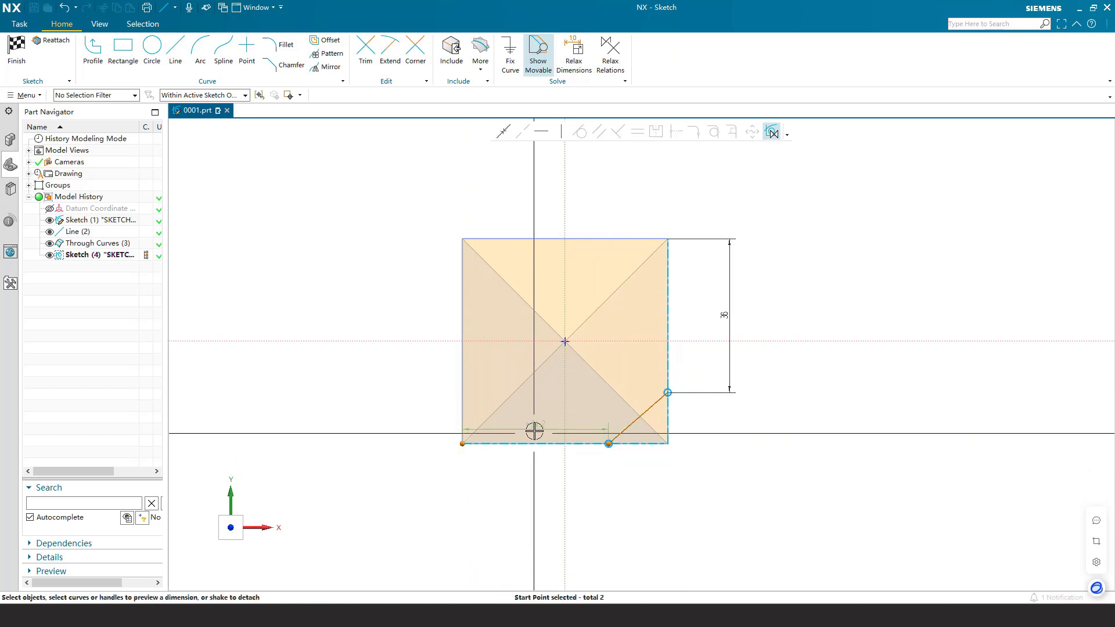
{"action": "left_click", "coordinate": [627, 483]}
{"action": "type", "text": "36"}
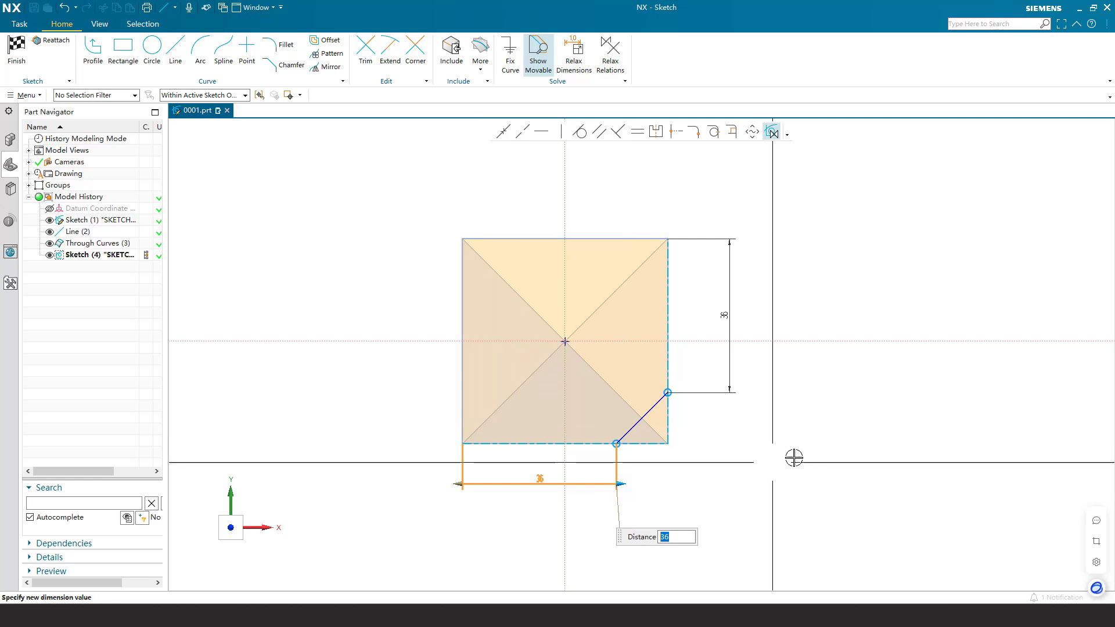
Step: Finish the corner-line sketch and extrude the line 36 mm upward as a separate sheet, taking the height from the reference drawing
{"action": "key", "text": "Return"}
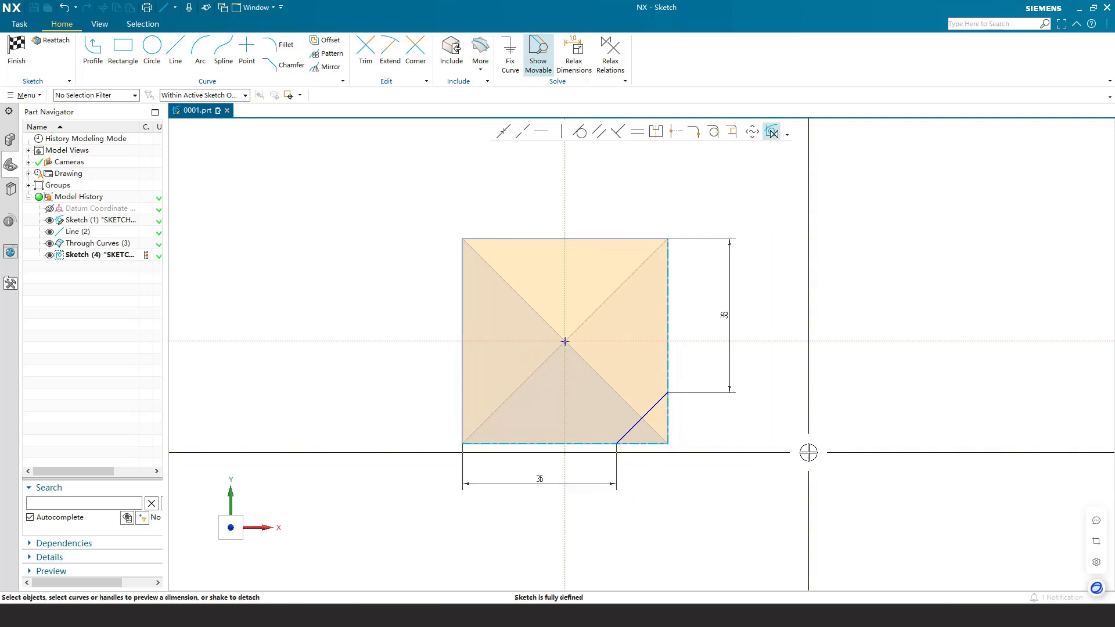
{"action": "left_click", "coordinate": [16, 50]}
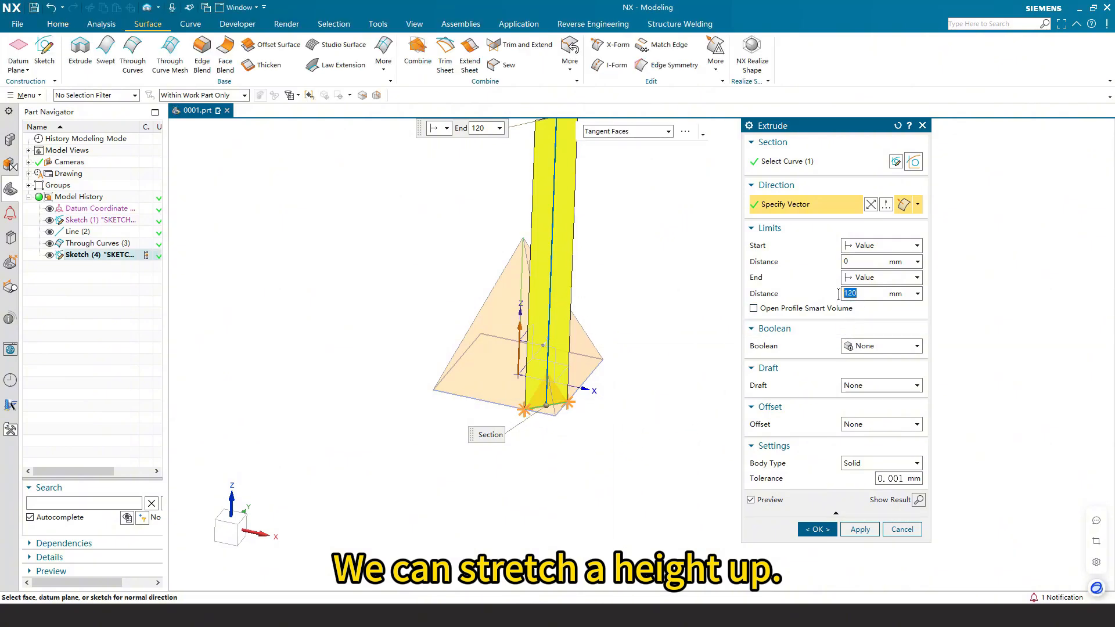
{"action": "left_click", "coordinate": [774, 613]}
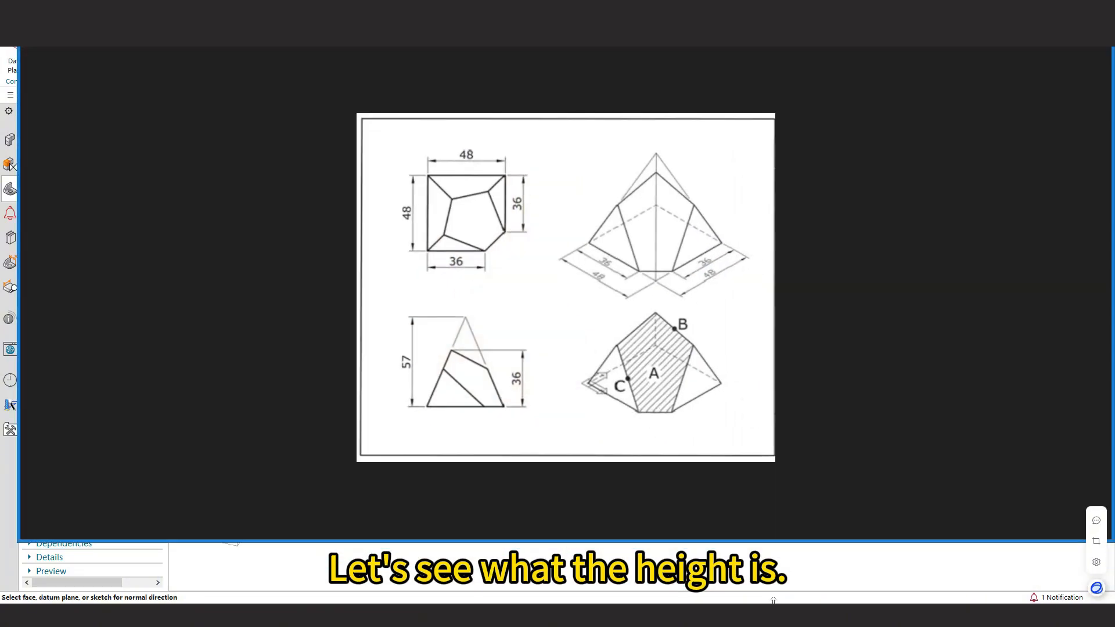
{"action": "left_click_drag", "start_coordinate": [505, 375], "coordinate": [532, 373]}
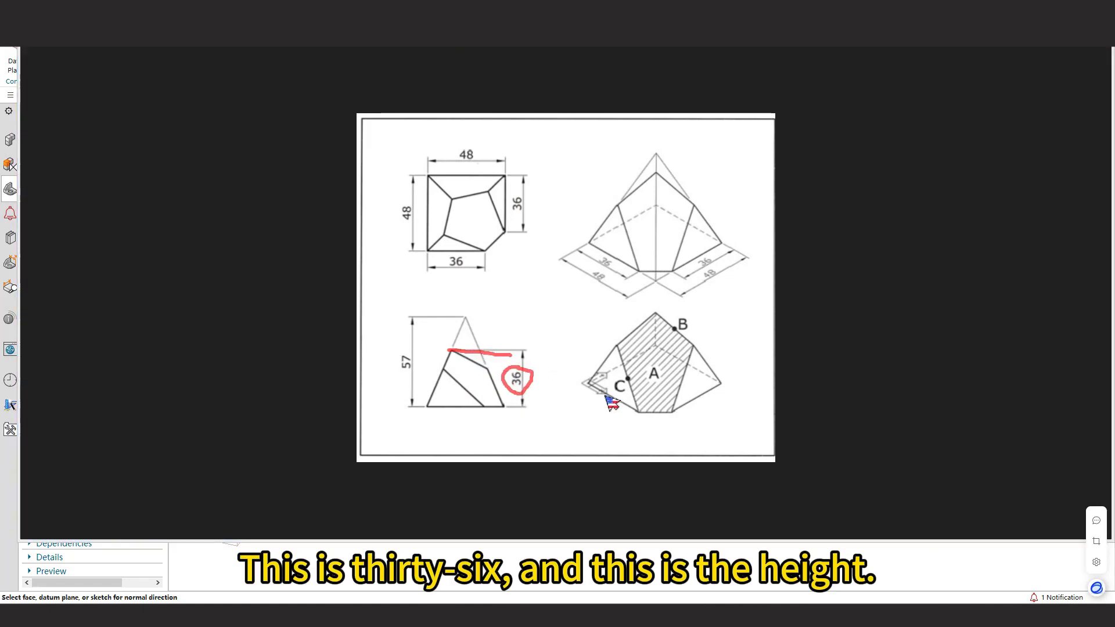
{"action": "key", "text": "Escape"}
{"action": "left_click", "coordinate": [780, 611]}
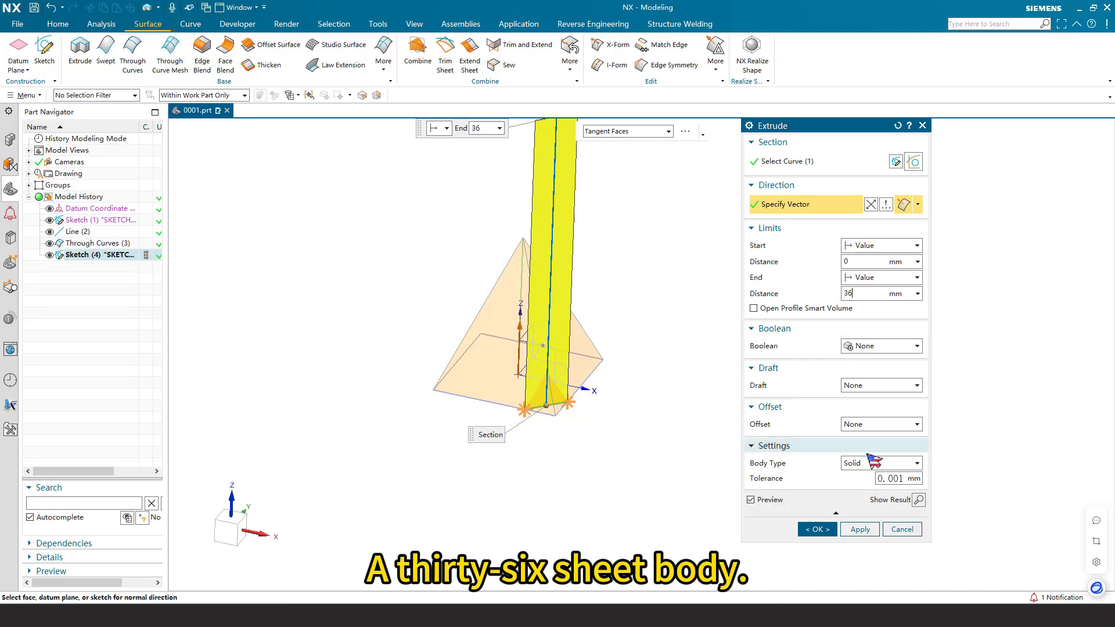
{"action": "left_click", "coordinate": [817, 529]}
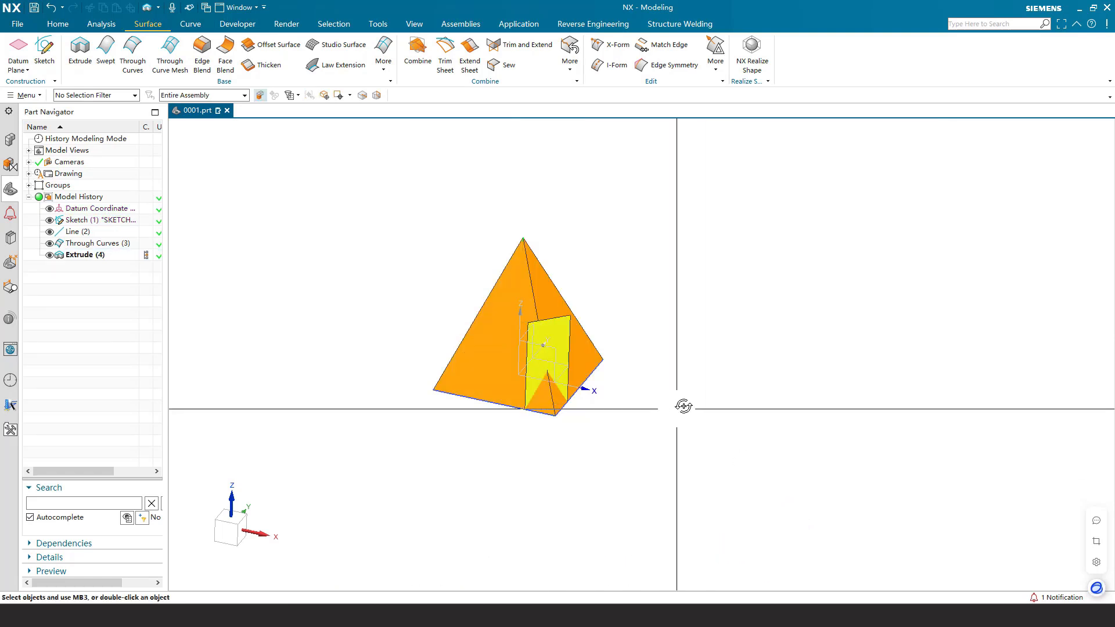
Step: Start an Intersection Curve and select the pyramid's left sloping face as the first set
{"action": "mouse_move", "coordinate": [681, 406]}
{"action": "middle_mouse_down"}
{"action": "mouse_move", "coordinate": [714, 412]}
{"action": "mouse_move", "coordinate": [694, 414]}
{"action": "middle_mouse_up"}
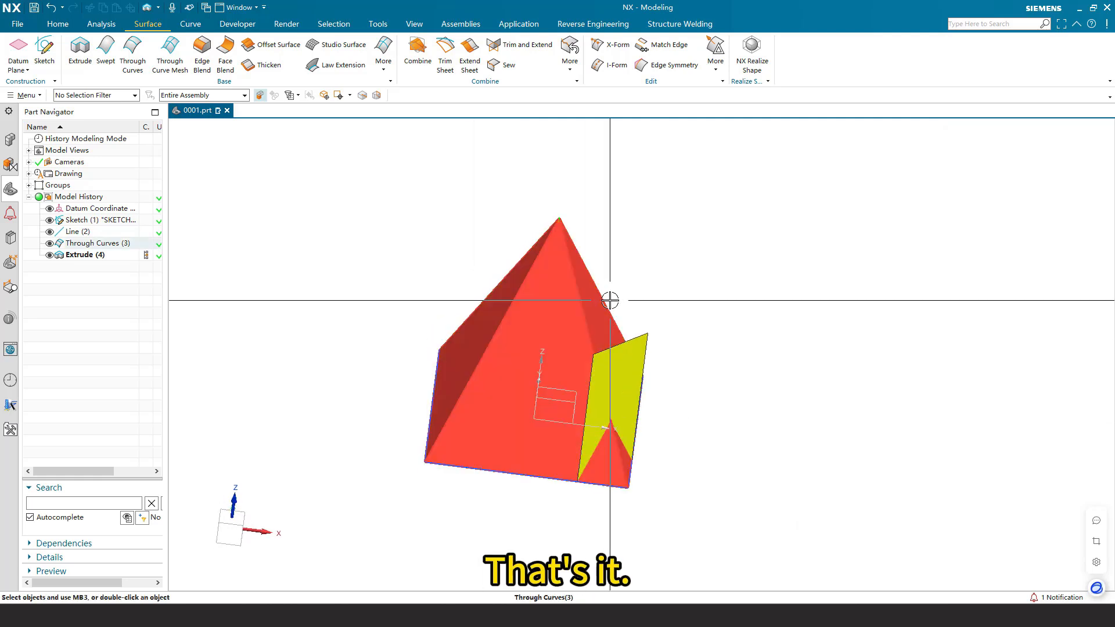
{"action": "middle_click_drag", "start_coordinate": [610, 298], "coordinate": [619, 306]}
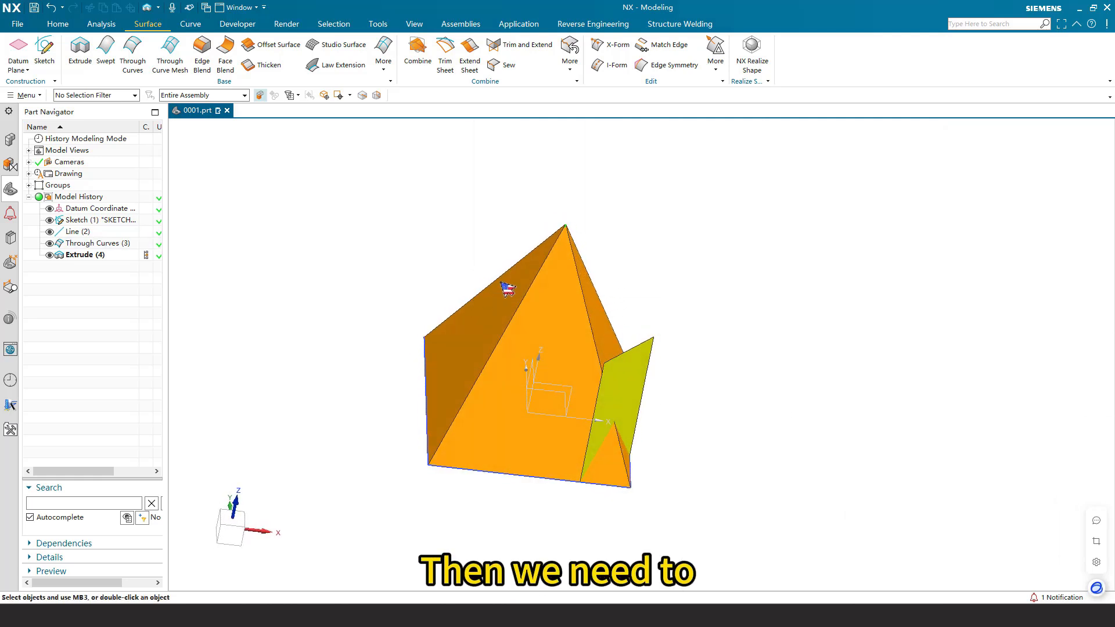
{"action": "middle_click_drag", "start_coordinate": [604, 267], "coordinate": [625, 296]}
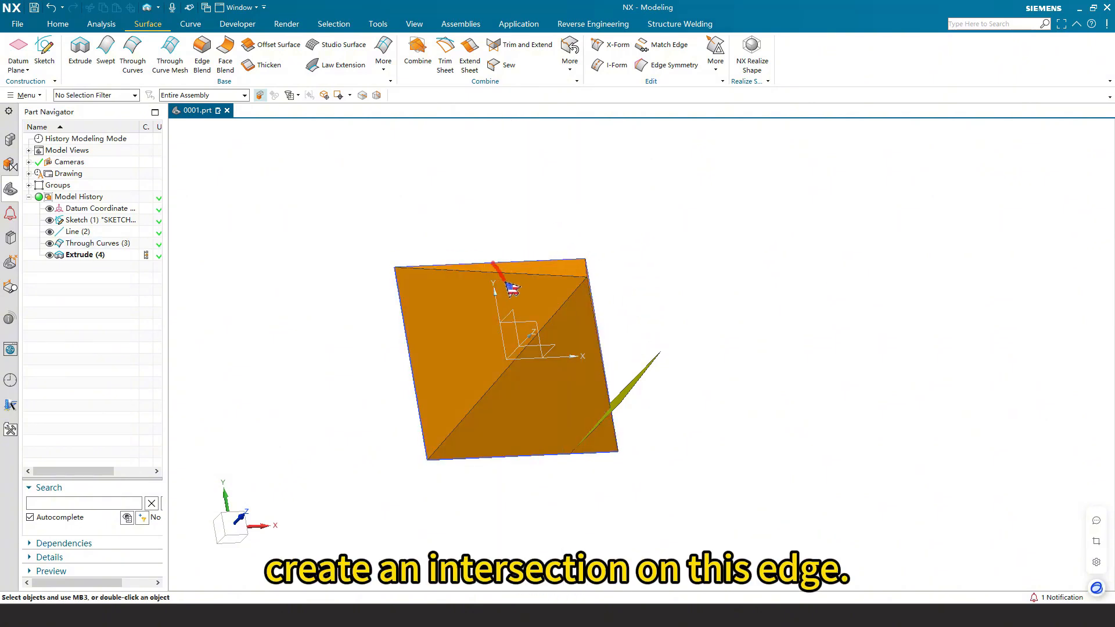
{"action": "left_click_drag", "start_coordinate": [508, 267], "coordinate": [484, 278]}
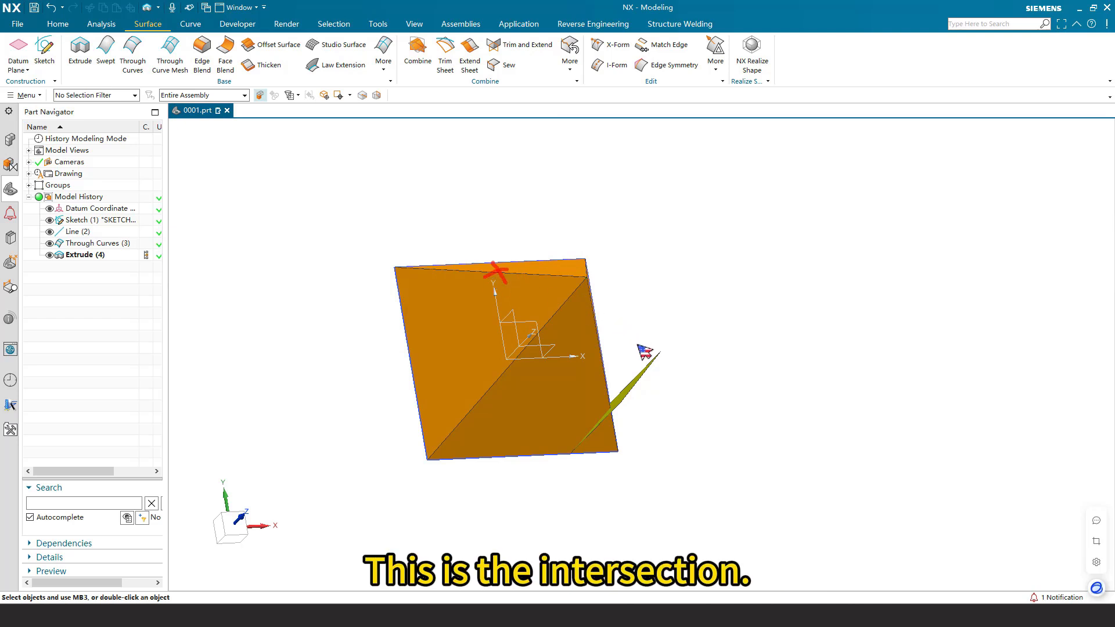
{"action": "mouse_move", "coordinate": [690, 378]}
{"action": "middle_mouse_down"}
{"action": "mouse_move", "coordinate": [674, 326]}
{"action": "mouse_move", "coordinate": [686, 343]}
{"action": "middle_mouse_up"}
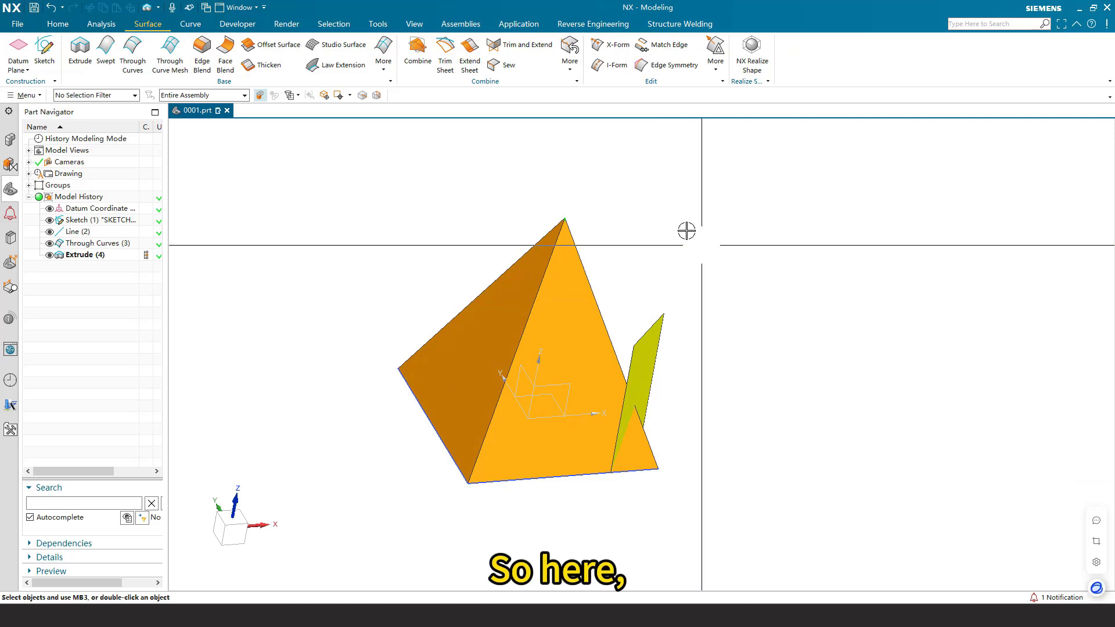
{"action": "left_click", "coordinate": [190, 24]}
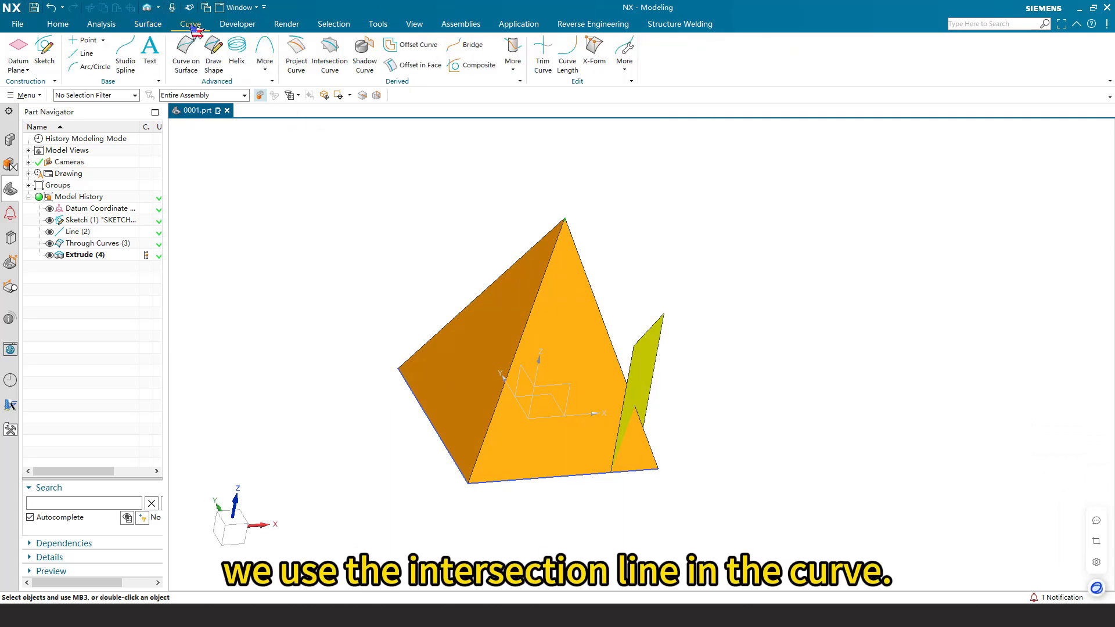
{"action": "left_click", "coordinate": [330, 55]}
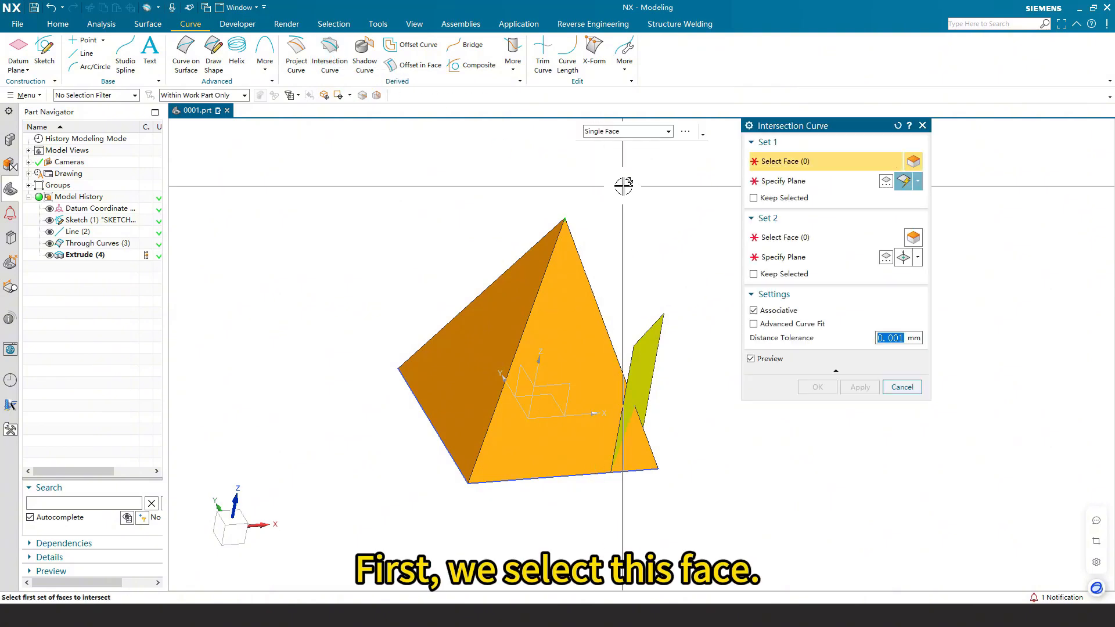
{"action": "middle_click_drag", "start_coordinate": [619, 183], "coordinate": [628, 201]}
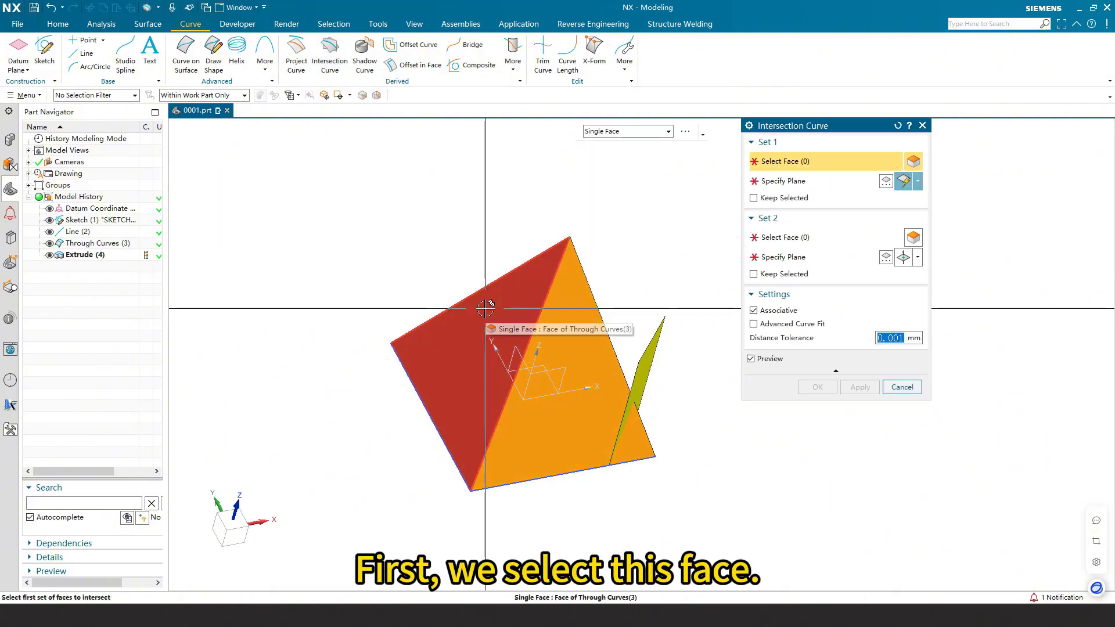
{"action": "left_click", "coordinate": [493, 322]}
Step: Define the second set as a plane through the extruded sheet's upper corner, normal to the Z-axis, and create the intersection curve
{"action": "left_click", "coordinate": [813, 237]}
{"action": "middle_click_drag", "start_coordinate": [650, 314], "coordinate": [627, 273]}
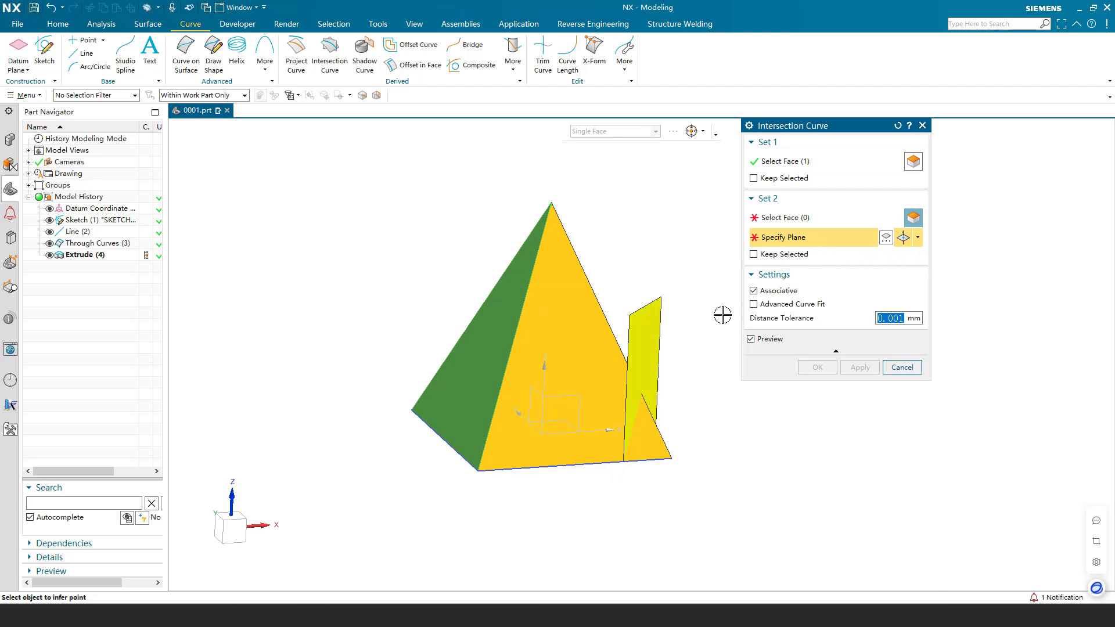
{"action": "left_click", "coordinate": [633, 317]}
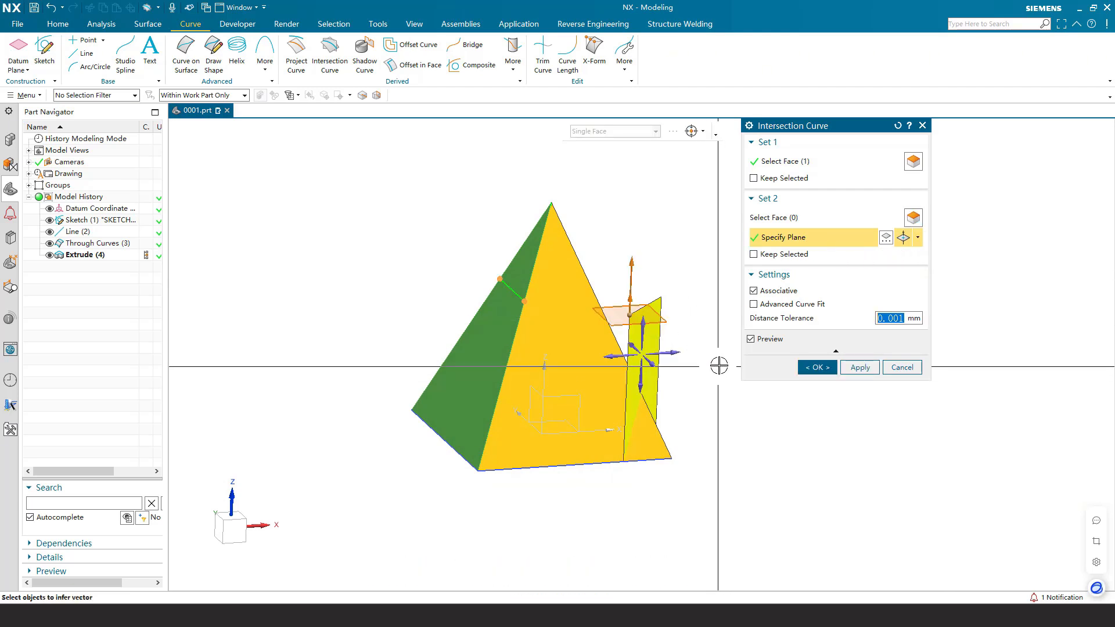
{"action": "middle_click_drag", "start_coordinate": [705, 350], "coordinate": [718, 343]}
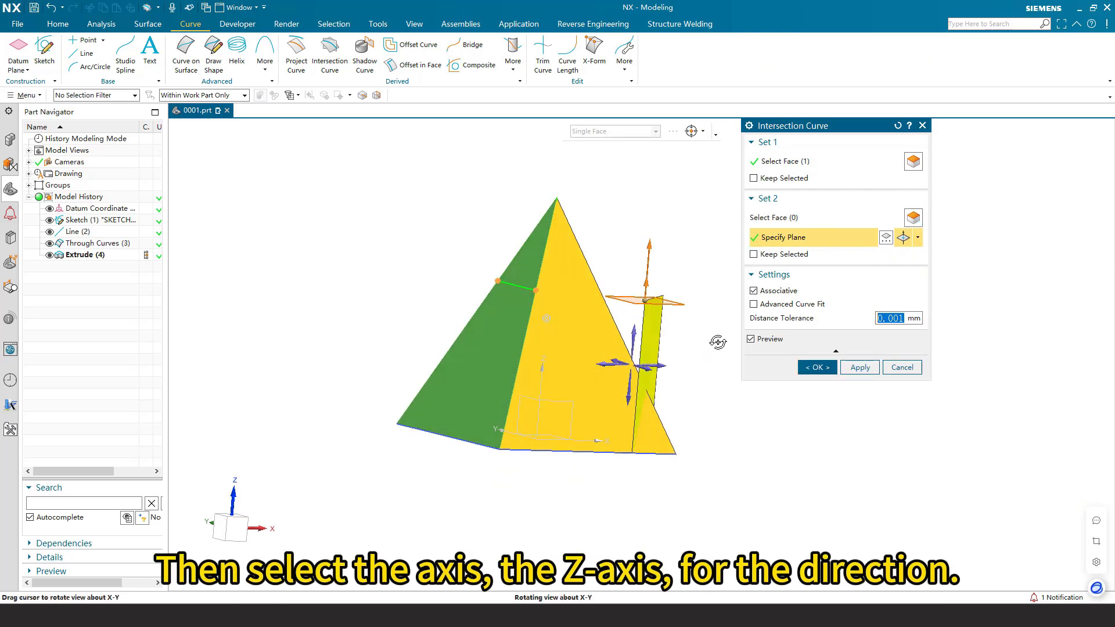
{"action": "left_click", "coordinate": [639, 332]}
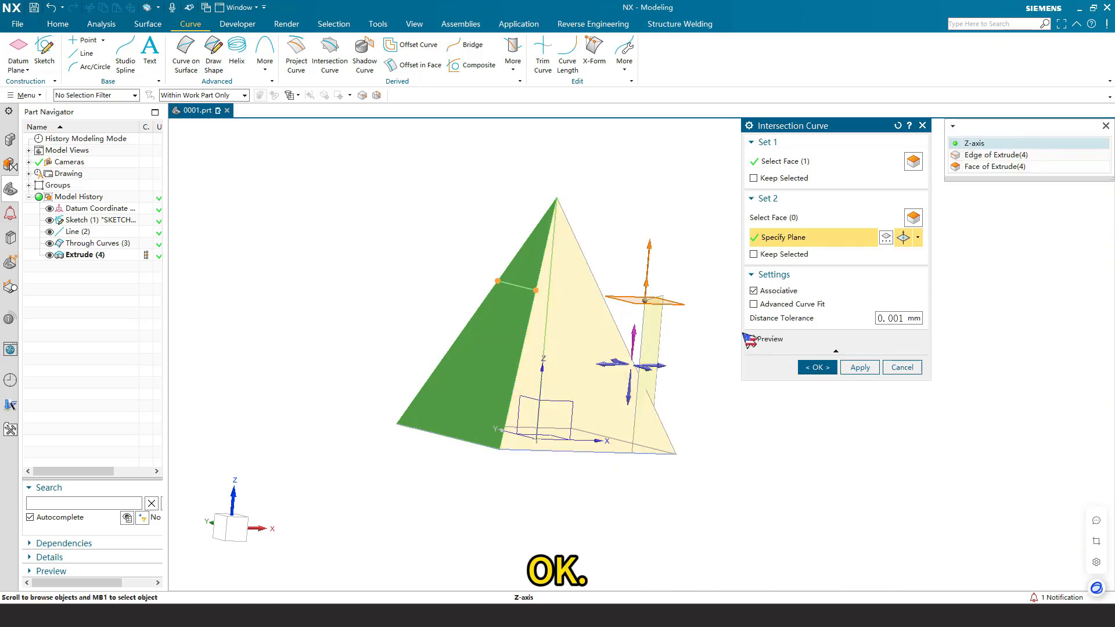
{"action": "left_click", "coordinate": [977, 142]}
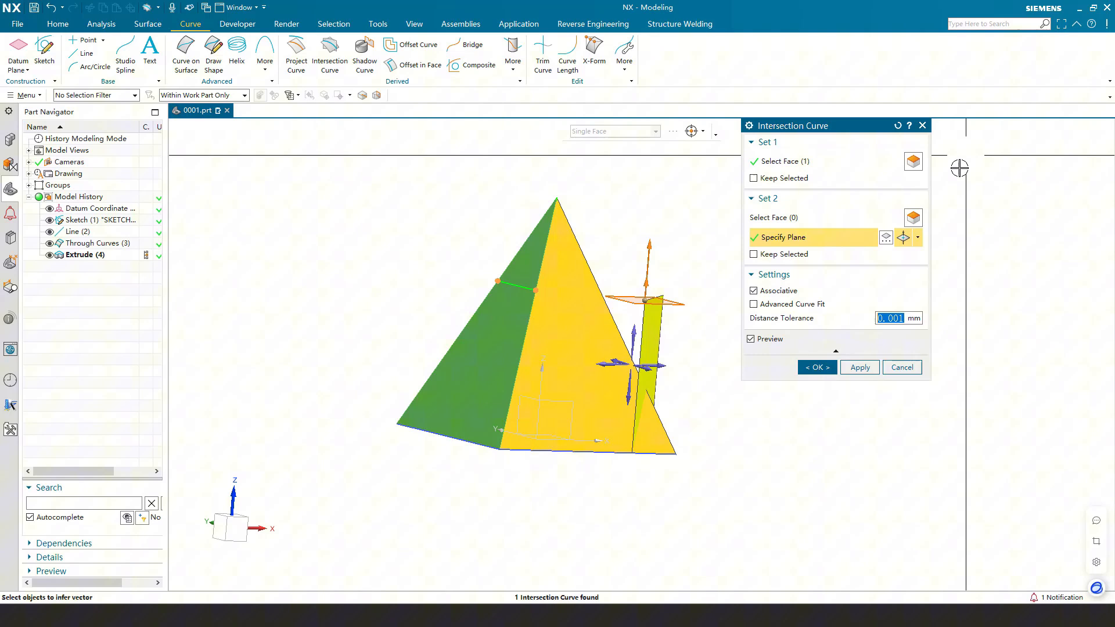
{"action": "left_click", "coordinate": [817, 367]}
Step: Create an inferred datum plane through the intersection curve's rear endpoint and both ends of the extruded sheet's bottom edge
{"action": "middle_click_drag", "start_coordinate": [774, 351], "coordinate": [707, 346]}
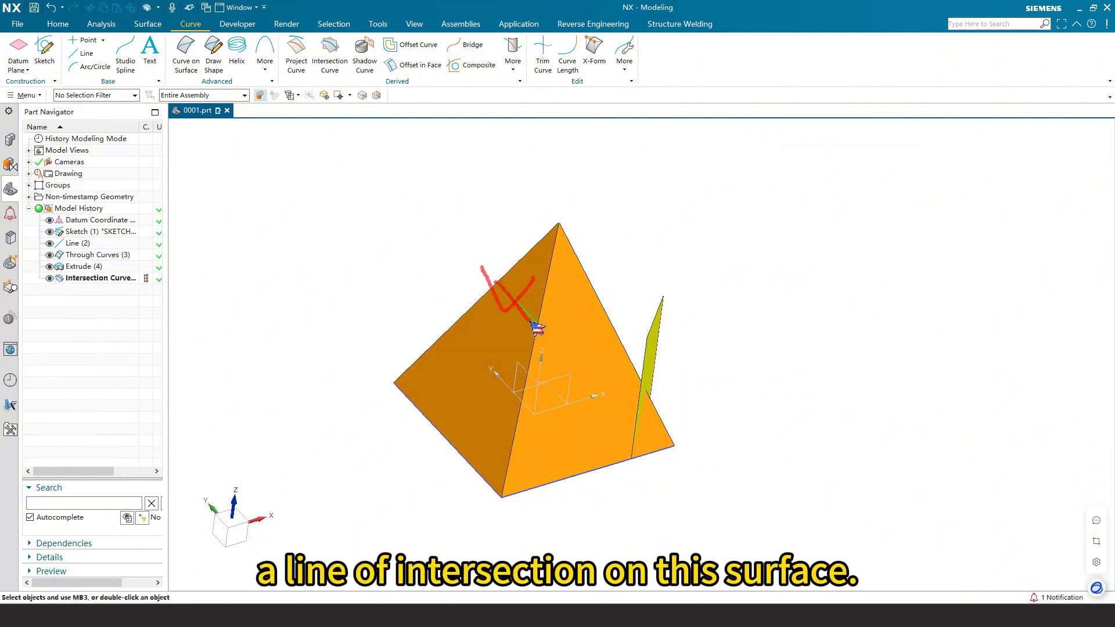
{"action": "middle_click_drag", "start_coordinate": [622, 294], "coordinate": [640, 295]}
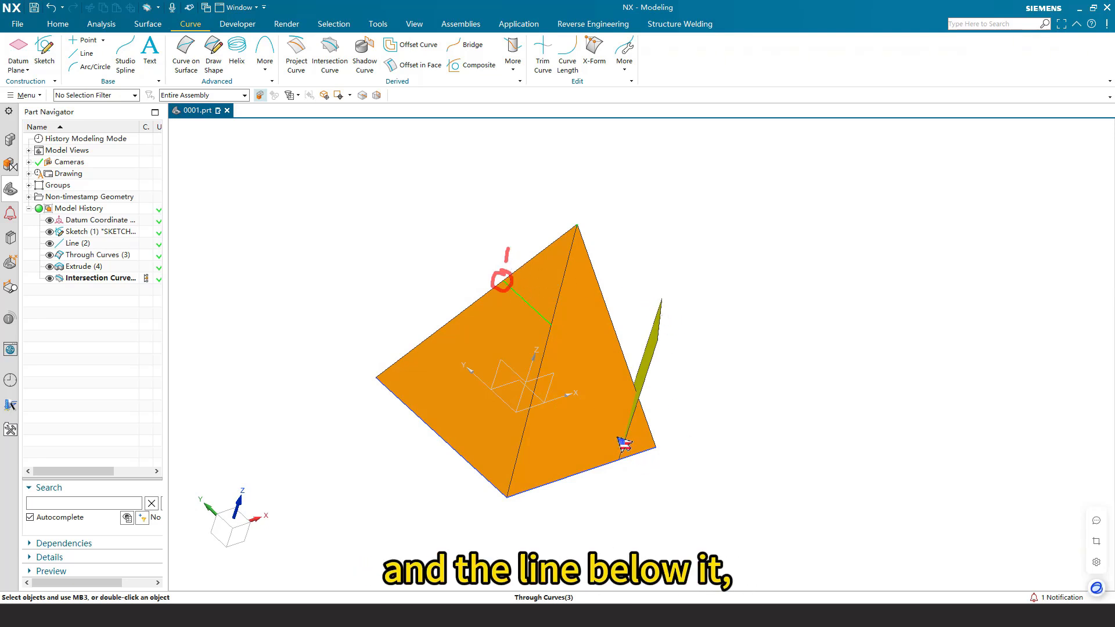
{"action": "middle_click_drag", "start_coordinate": [699, 450], "coordinate": [686, 436]}
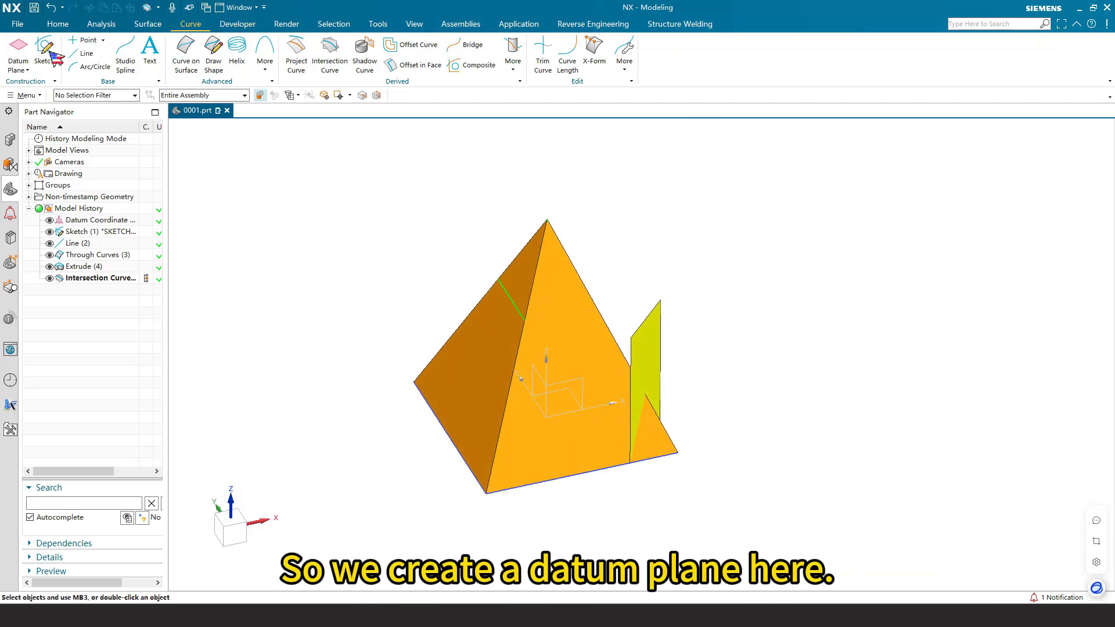
{"action": "left_click", "coordinate": [19, 49]}
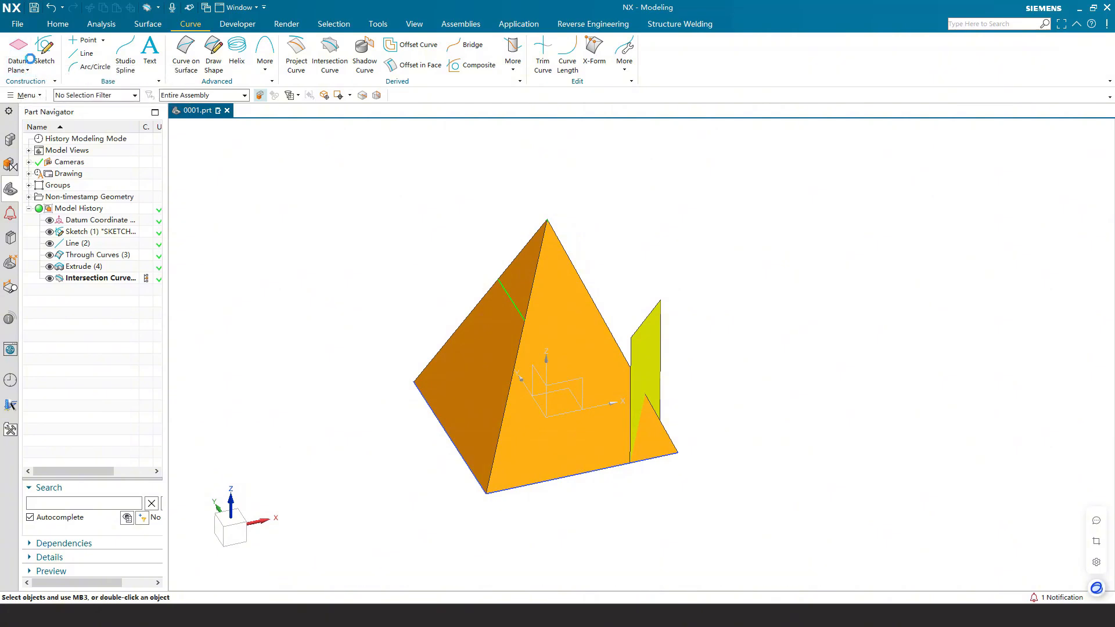
{"action": "left_click", "coordinate": [498, 280]}
{"action": "middle_click_drag", "start_coordinate": [760, 499], "coordinate": [729, 429]}
{"action": "scroll", "coordinate": [660, 370], "scroll_direction": "up", "scroll_amount": 2}
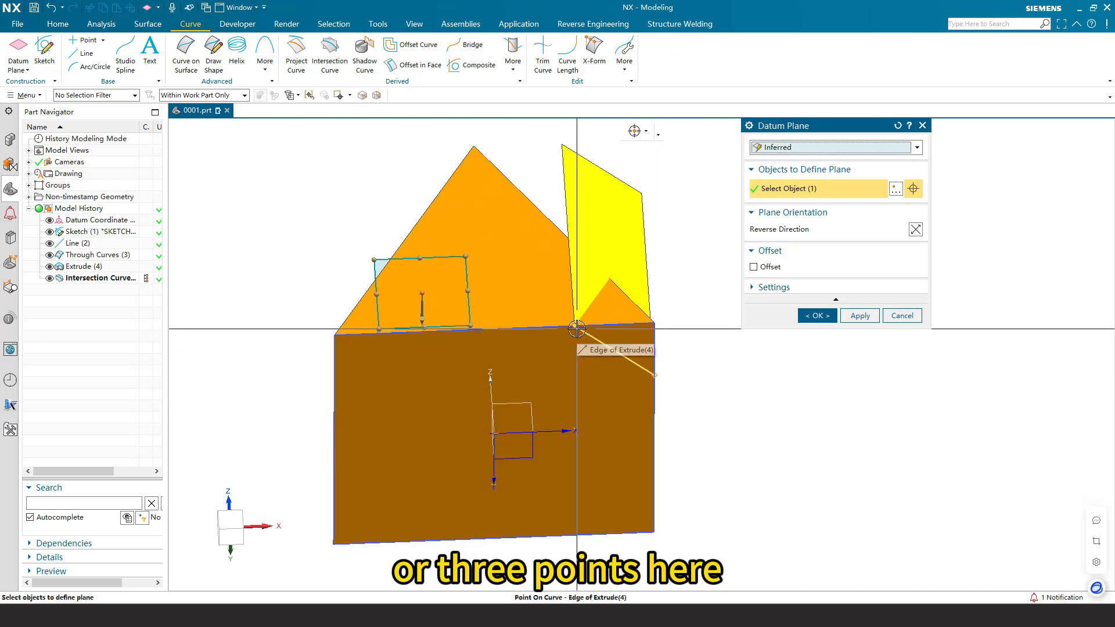
{"action": "left_click", "coordinate": [653, 375]}
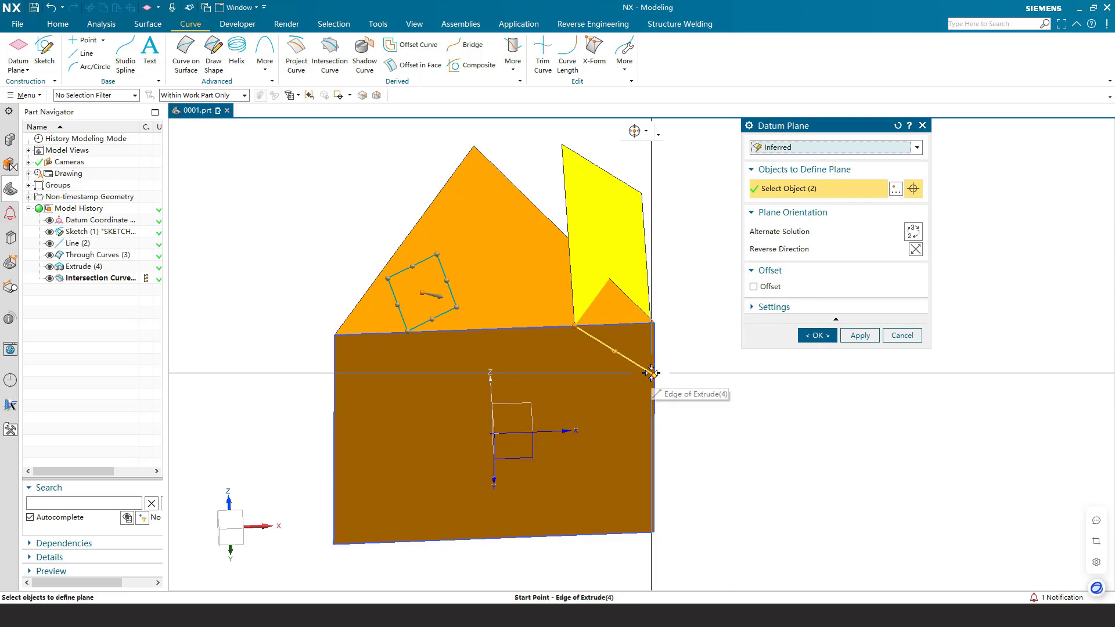
{"action": "left_click", "coordinate": [652, 378]}
{"action": "left_click", "coordinate": [816, 317]}
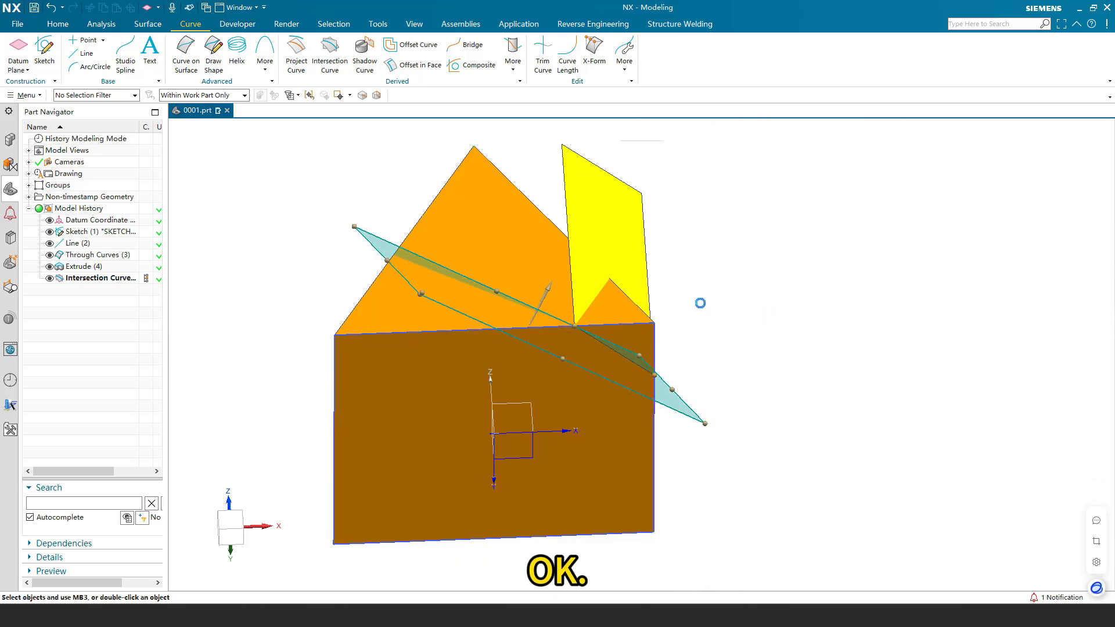
Step: Trim the pyramid body with the slanted datum plane using the Face or Plane tool option, removing the apex side
{"action": "middle_click_drag", "start_coordinate": [699, 304], "coordinate": [772, 332]}
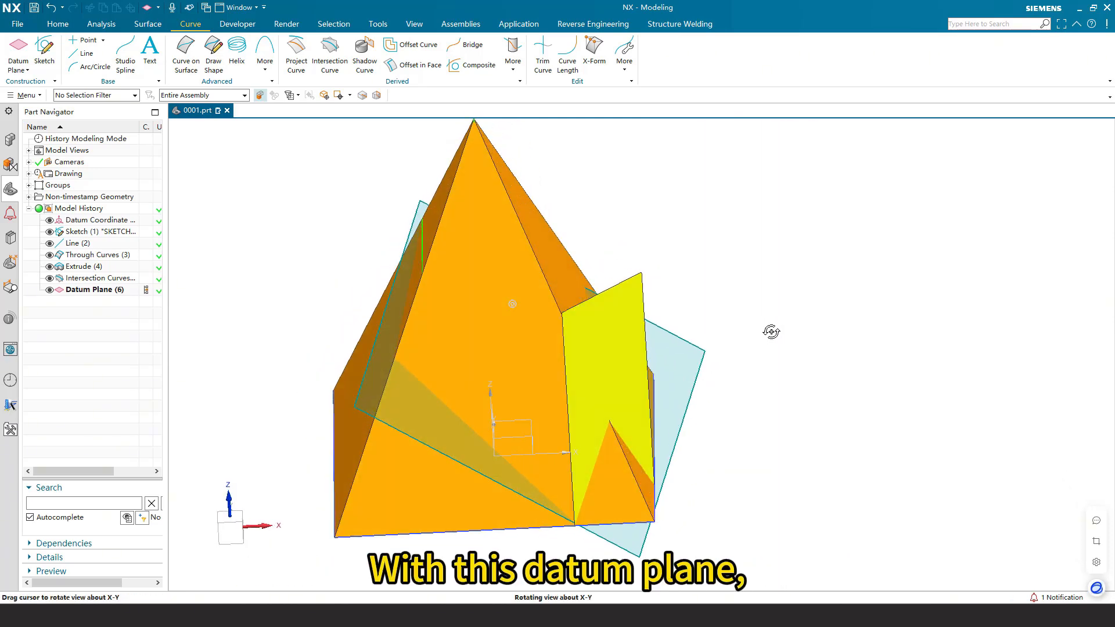
{"action": "left_click", "coordinate": [61, 25]}
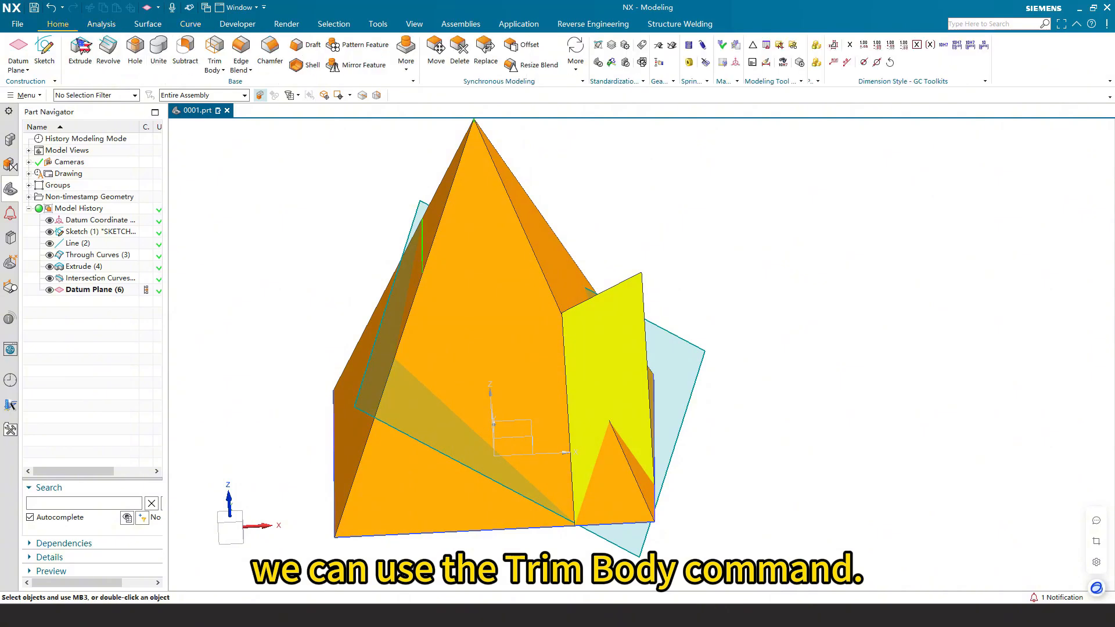
{"action": "left_click", "coordinate": [216, 51]}
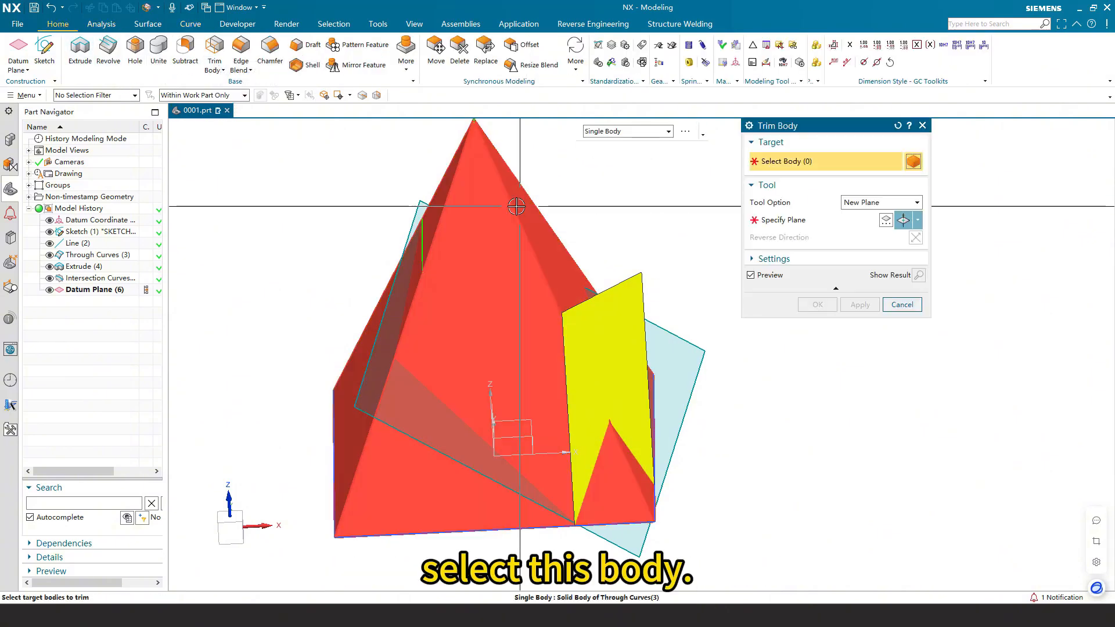
{"action": "left_click", "coordinate": [554, 229]}
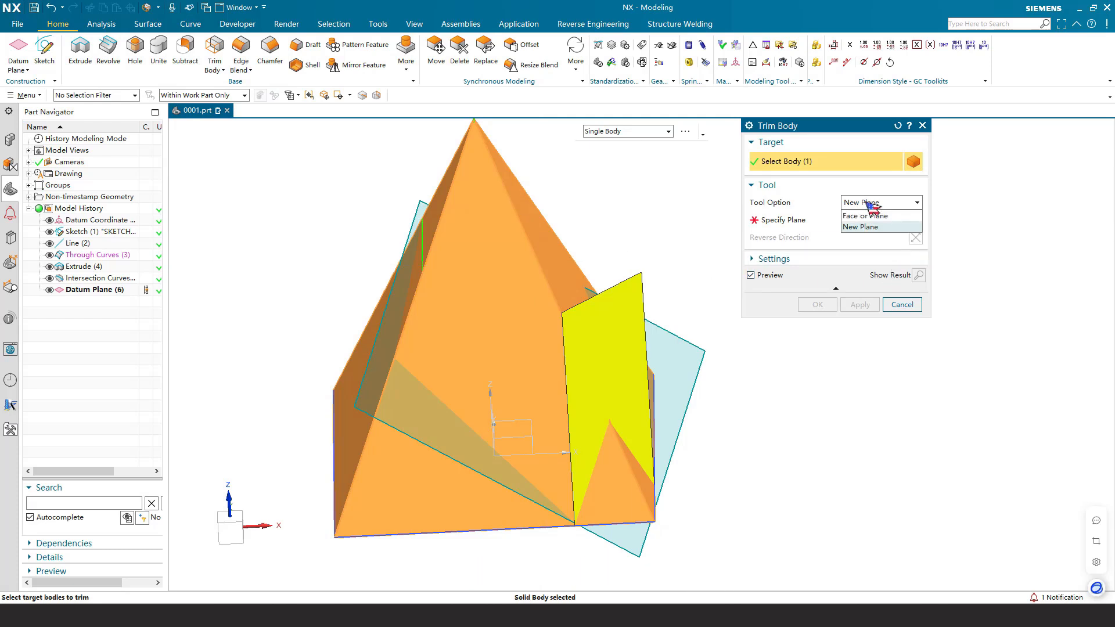
{"action": "left_click", "coordinate": [874, 216]}
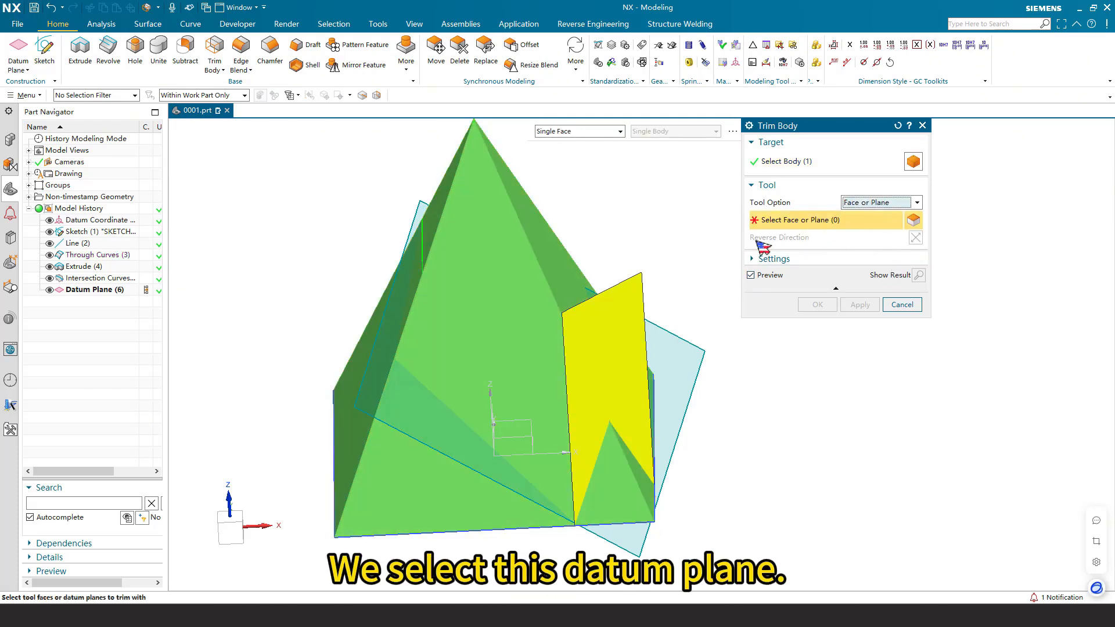
{"action": "left_click", "coordinate": [406, 204]}
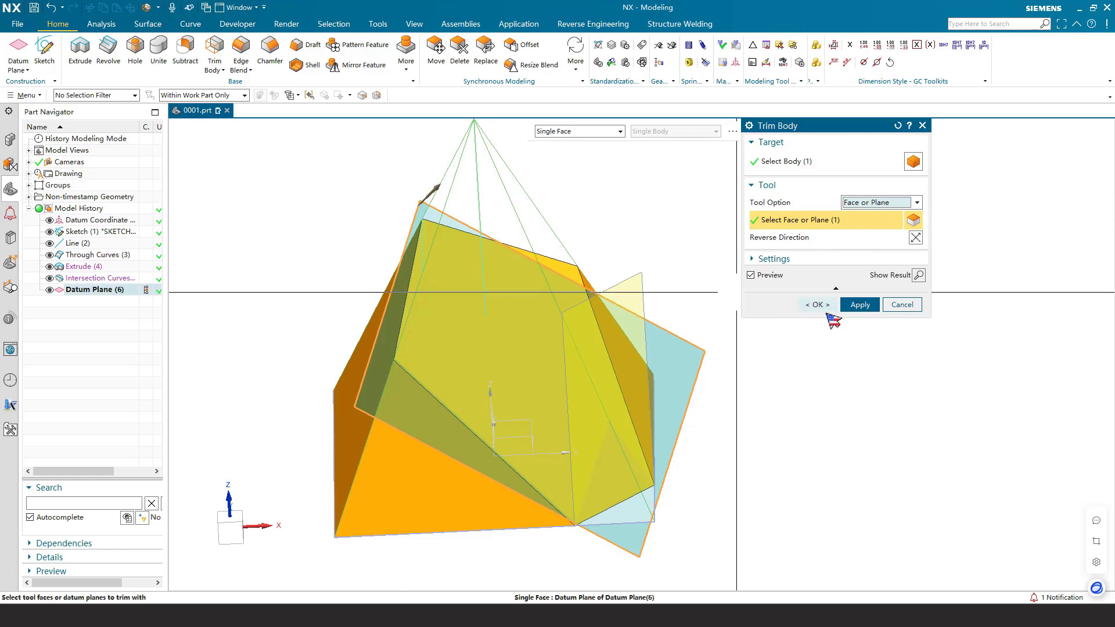
{"action": "left_click", "coordinate": [816, 305]}
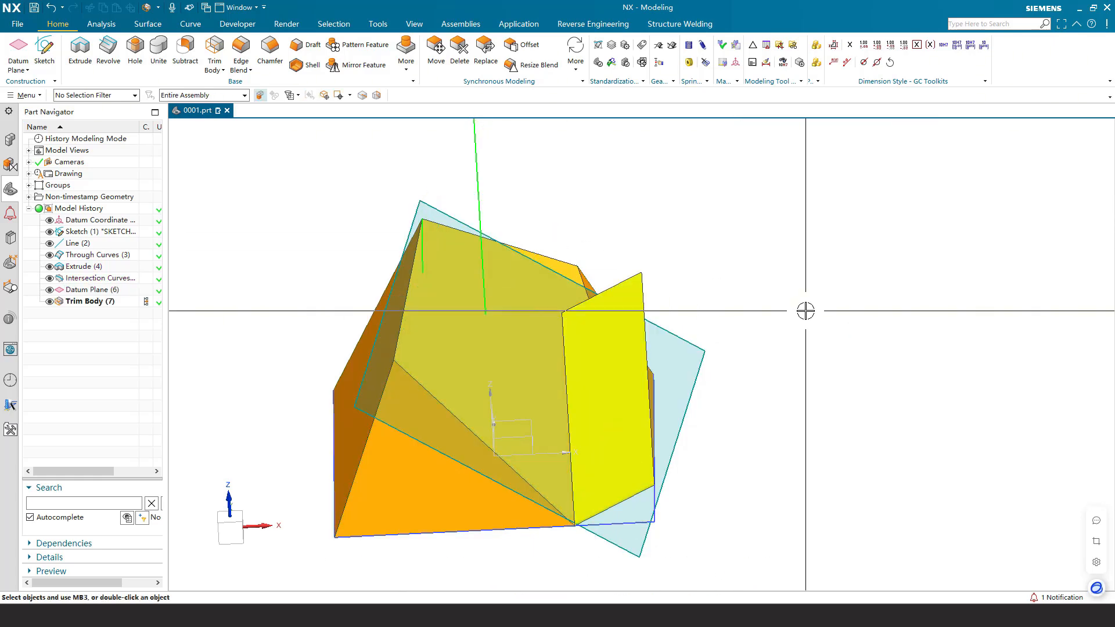
Step: Hide the extruded sheet, the slanted datum plane, the pyramid's height line and the intersection curve
{"action": "key", "text": "ctrl+b"}
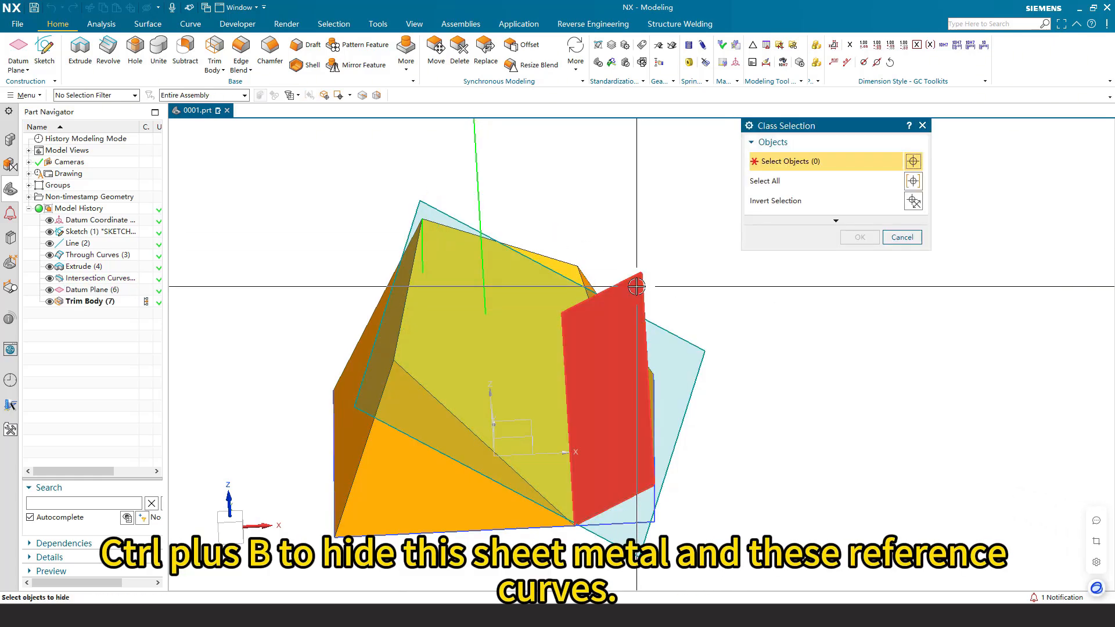
{"action": "left_click", "coordinate": [636, 286]}
{"action": "left_click", "coordinate": [664, 326]}
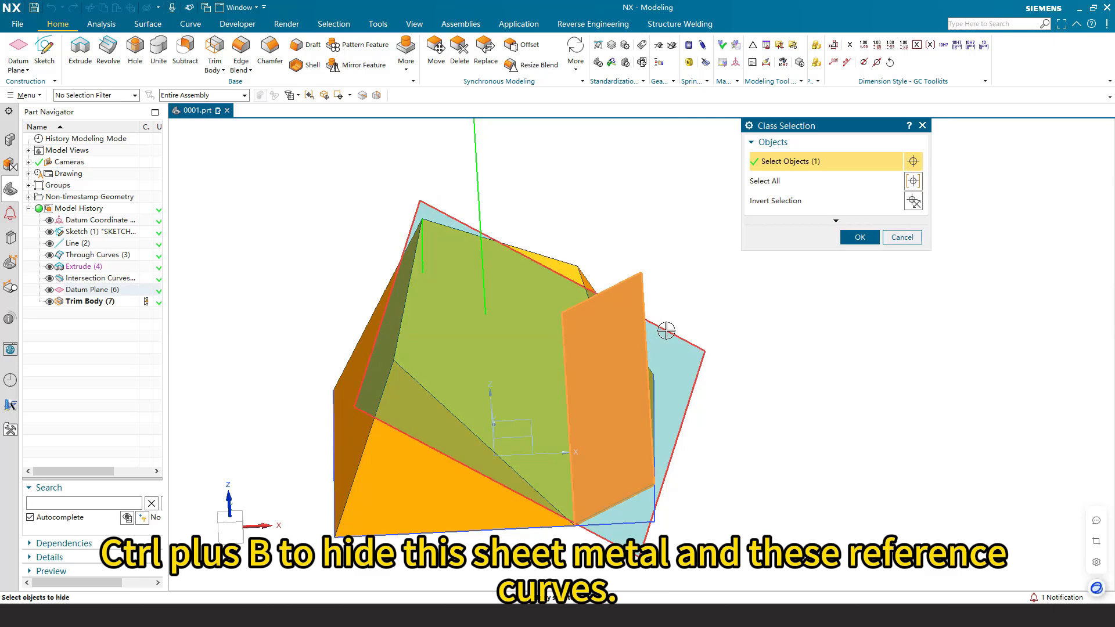
{"action": "left_click", "coordinate": [477, 174]}
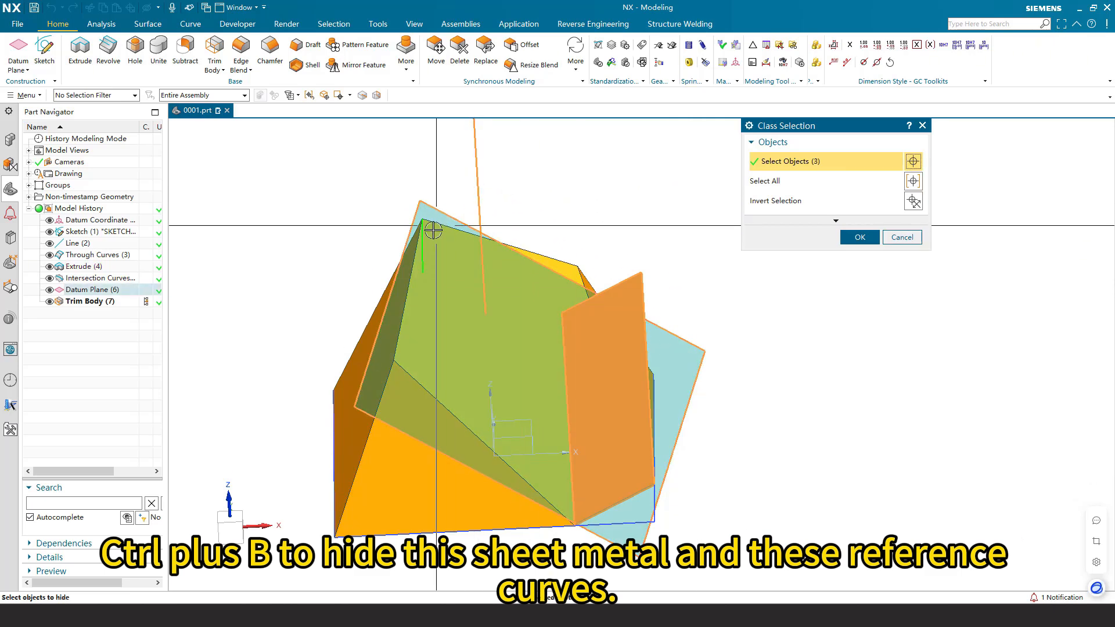
{"action": "middle_click", "coordinate": [791, 386]}
Step: Hide the square base sketch and the datum coordinate system, leaving only the trimmed solid displayed
{"action": "middle_click_drag", "start_coordinate": [610, 261], "coordinate": [647, 460]}
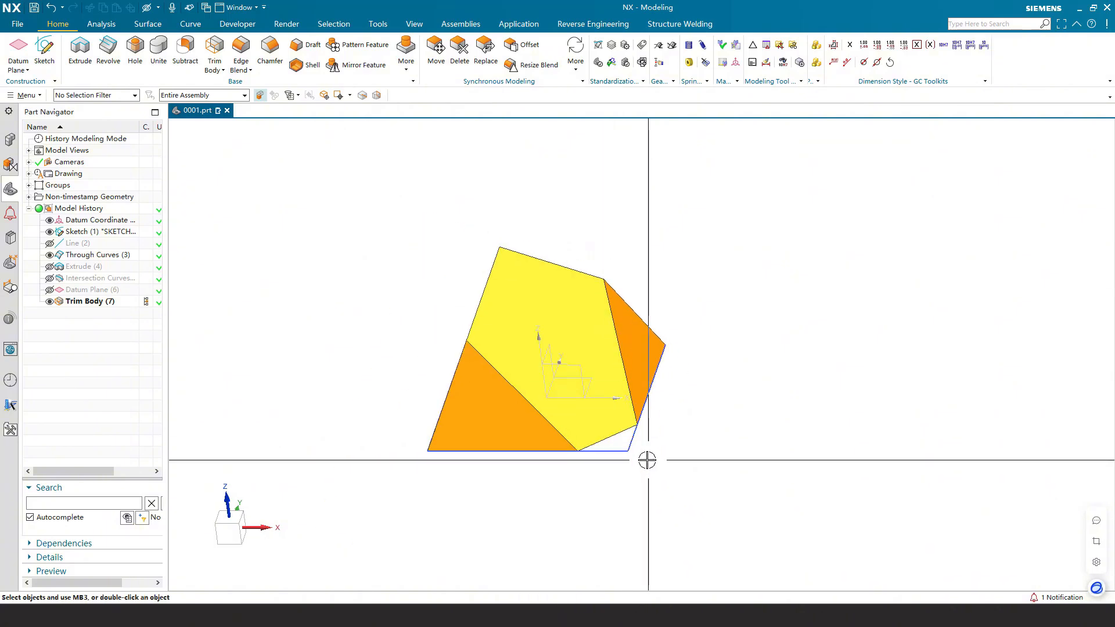
{"action": "left_click", "coordinate": [617, 450]}
{"action": "key", "text": "ctrl+b"}
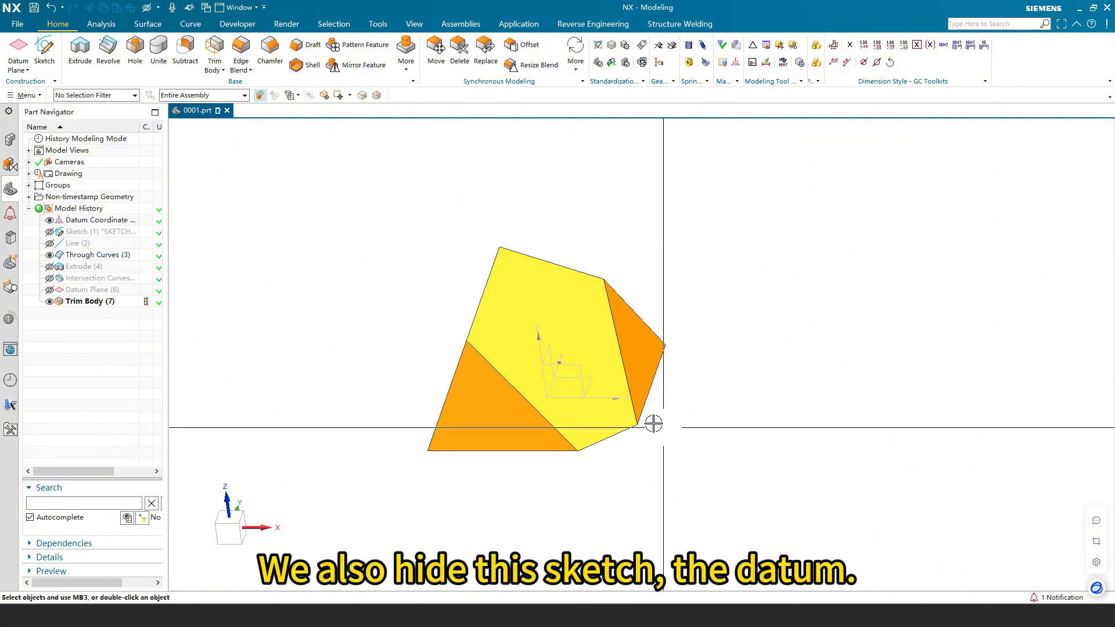
{"action": "left_click", "coordinate": [569, 372]}
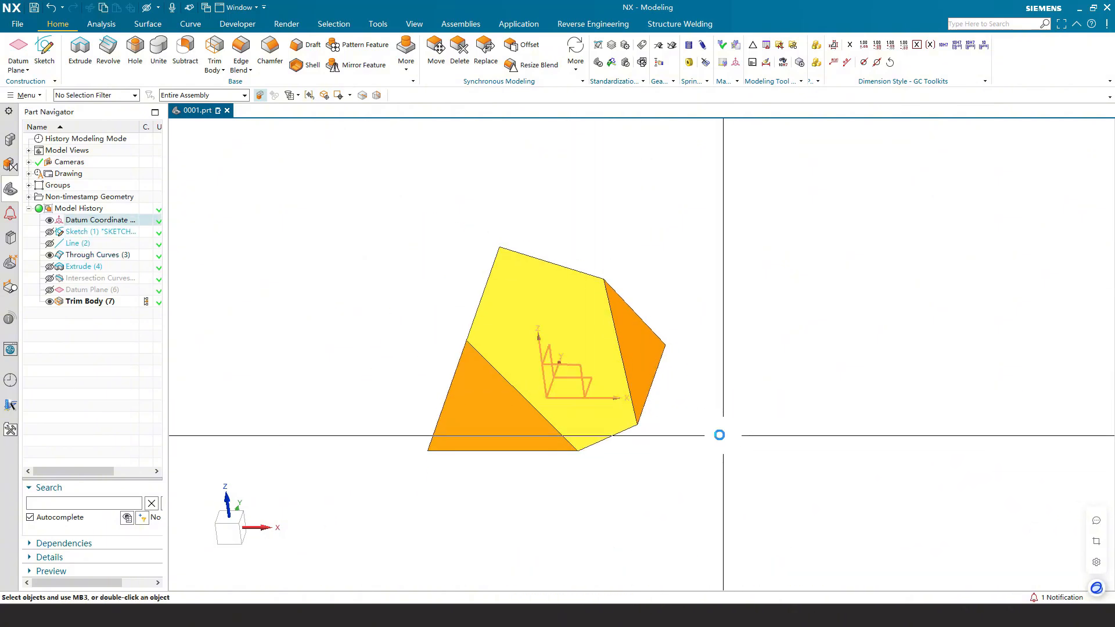
{"action": "key", "text": "ctrl+b"}
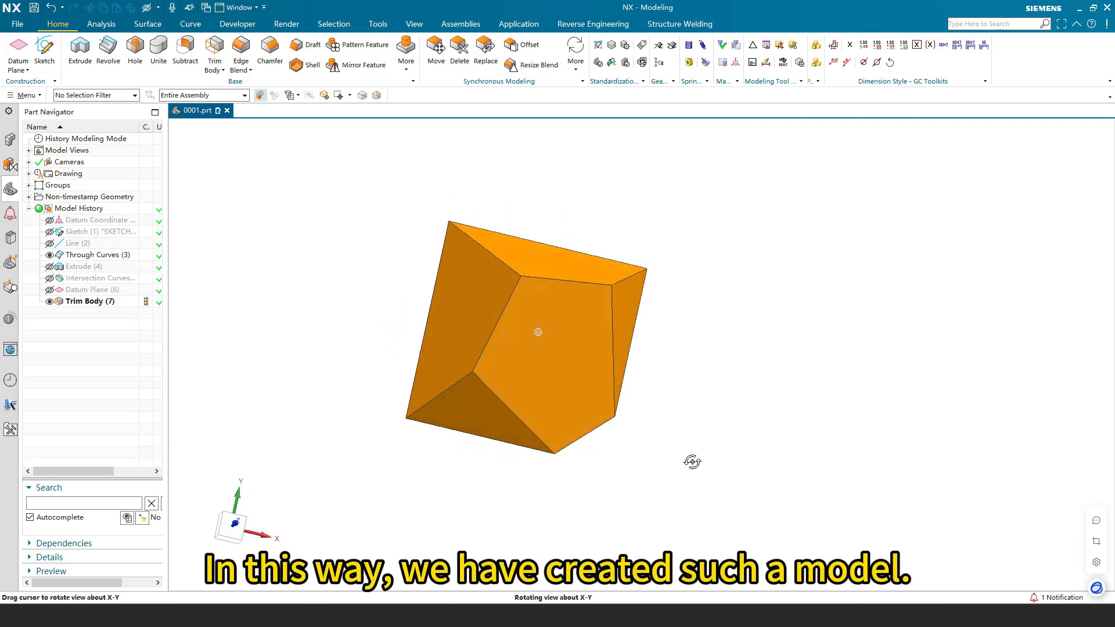